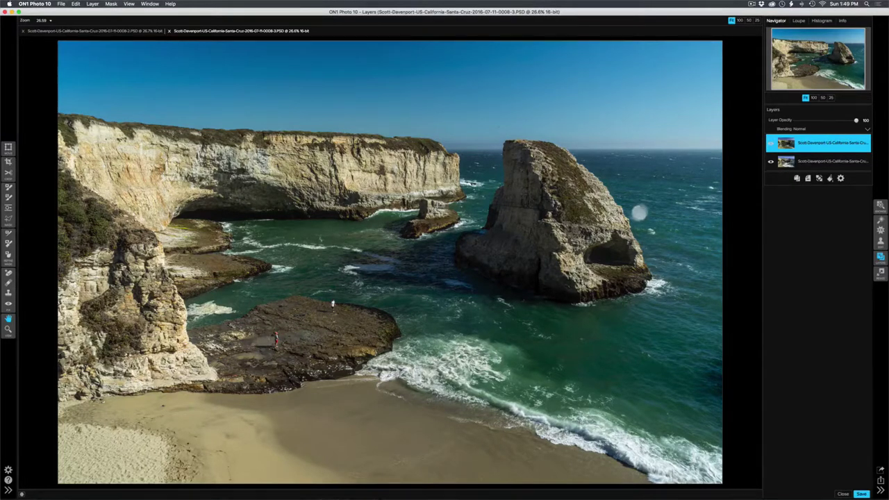
pyautogui.click(772, 144)
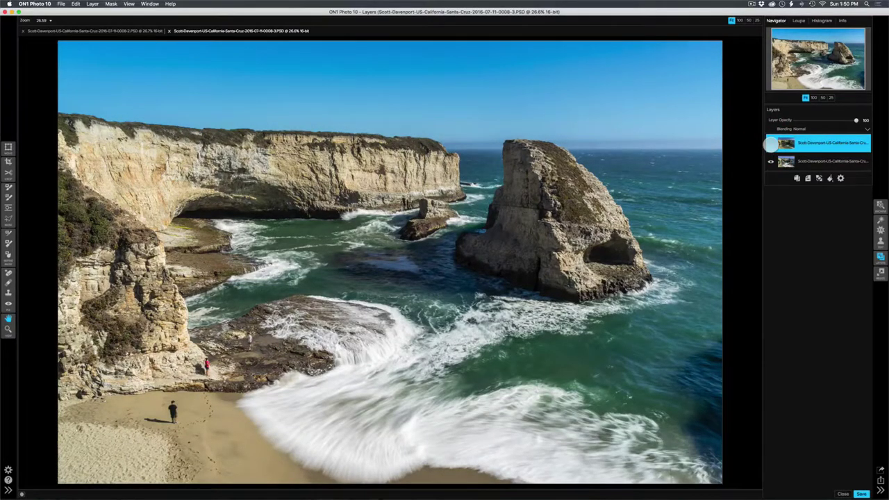
pyautogui.click(771, 144)
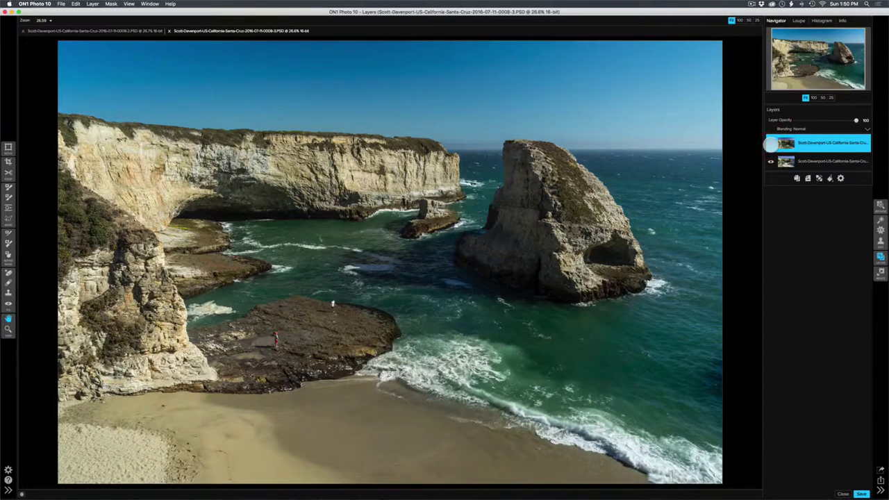
pyautogui.click(771, 144)
pyautogui.click(771, 144)
pyautogui.click(771, 143)
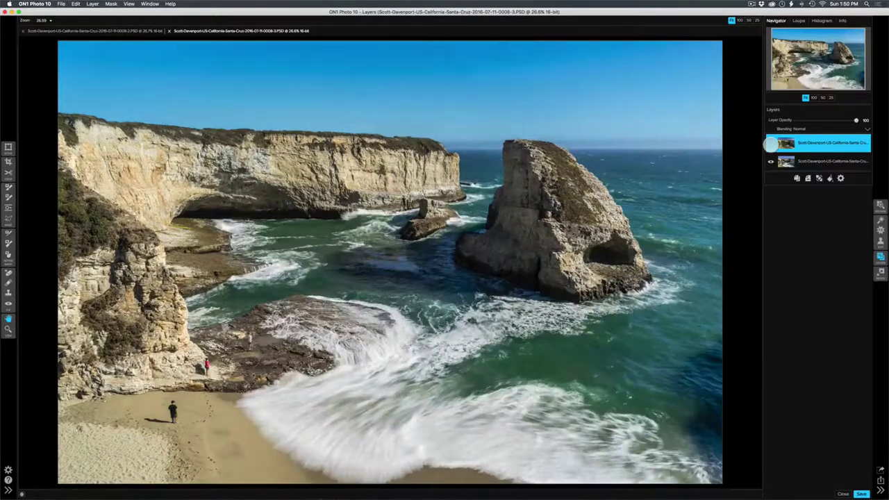
pyautogui.click(771, 143)
pyautogui.click(771, 143)
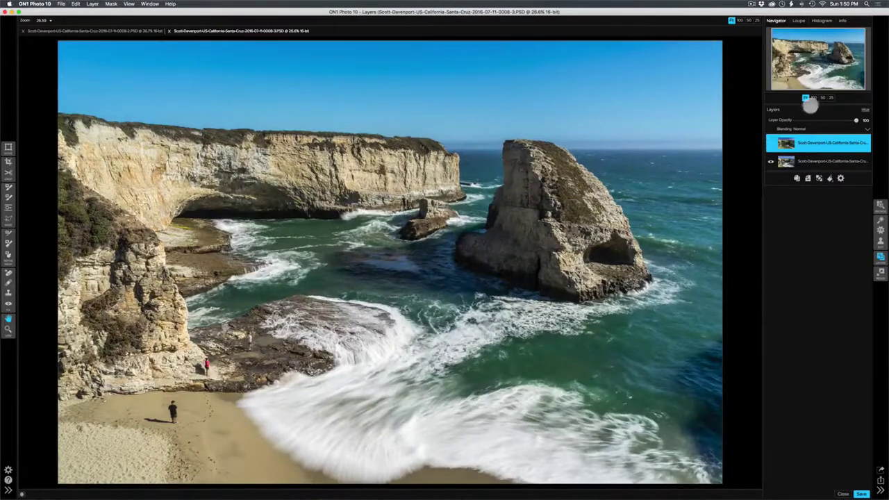
pyautogui.click(815, 98)
pyautogui.moveTo(821, 69); pyautogui.dragTo(837, 47)
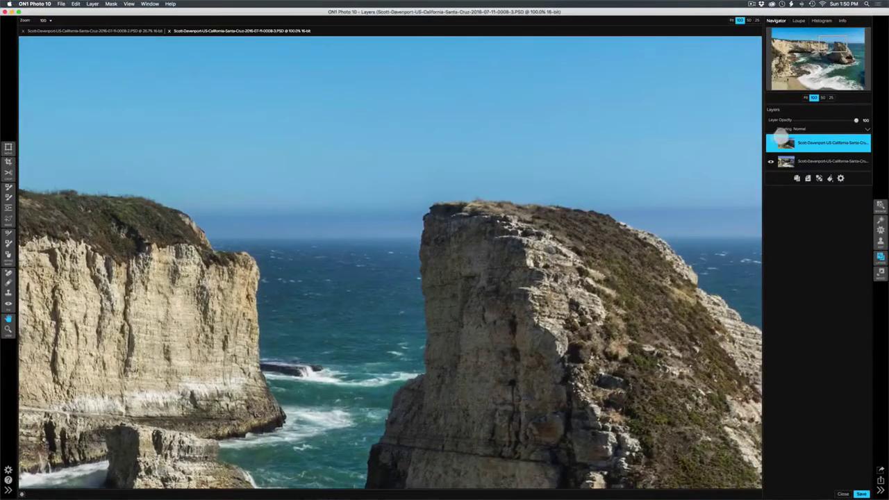
pyautogui.click(772, 144)
pyautogui.click(772, 143)
pyautogui.click(771, 143)
pyautogui.click(772, 143)
pyautogui.click(771, 143)
pyautogui.click(772, 143)
pyautogui.click(772, 143)
pyautogui.click(772, 143)
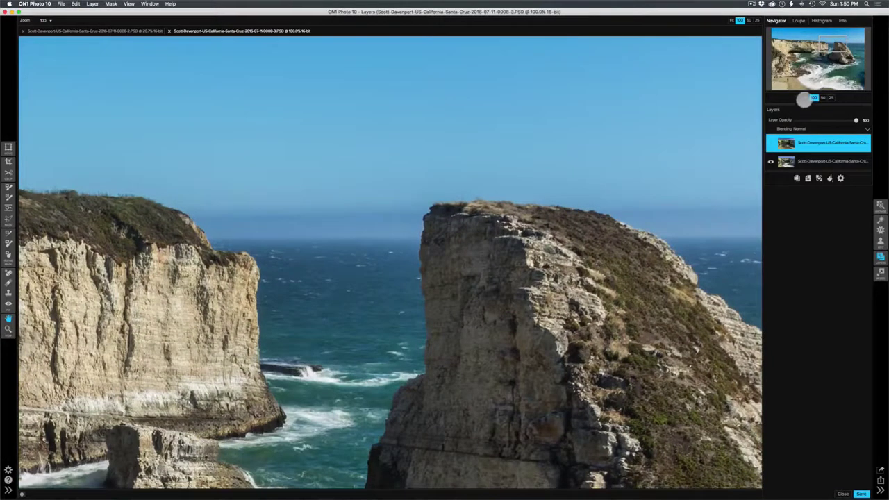
pyautogui.click(805, 97)
pyautogui.click(771, 143)
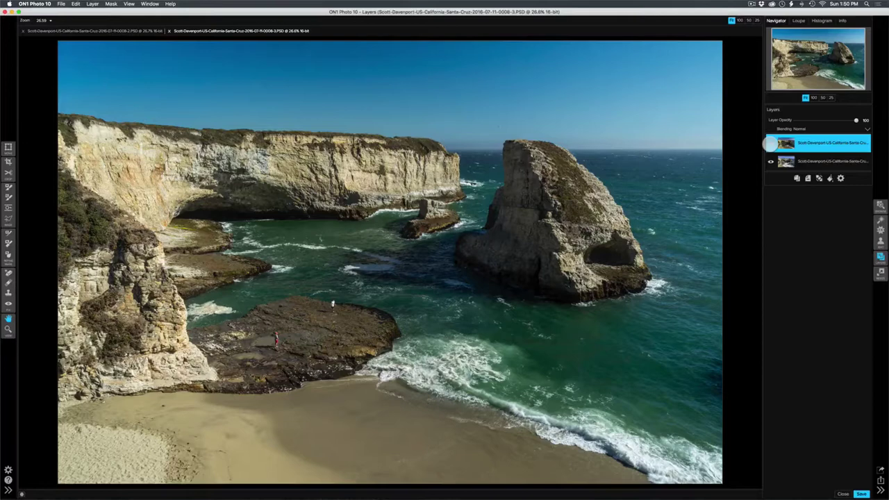
pyautogui.click(771, 144)
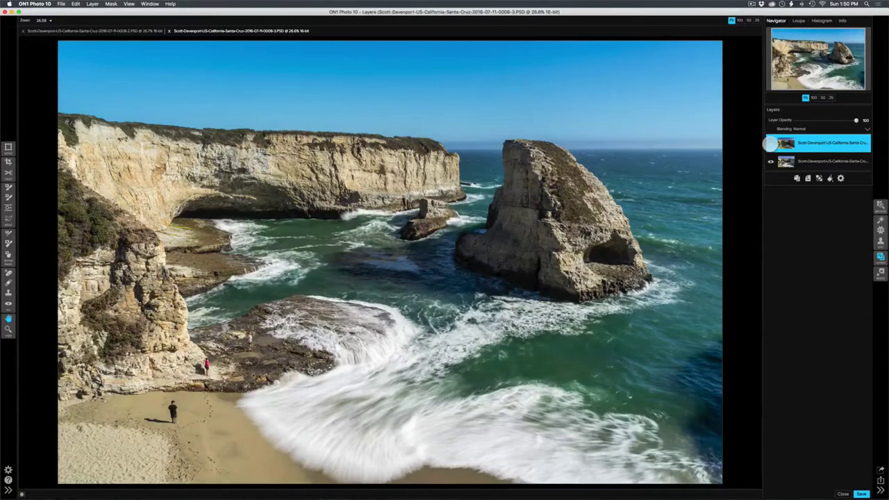
pyautogui.click(771, 143)
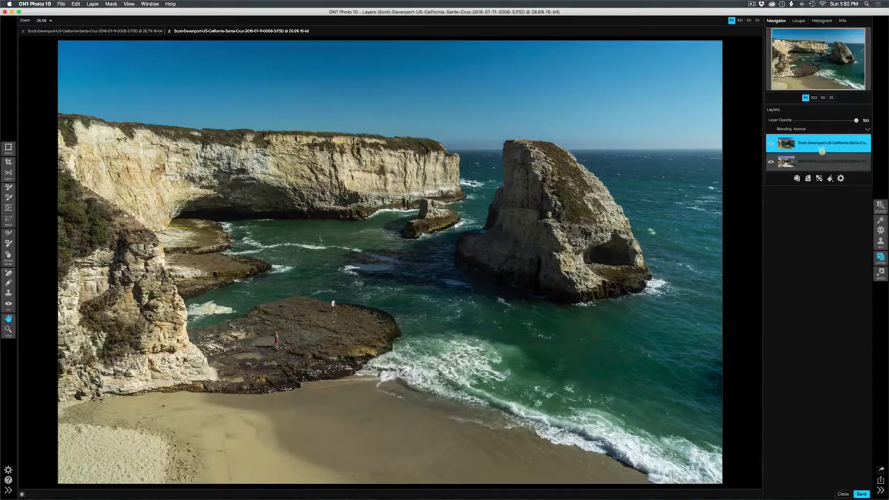
pyautogui.click(811, 128)
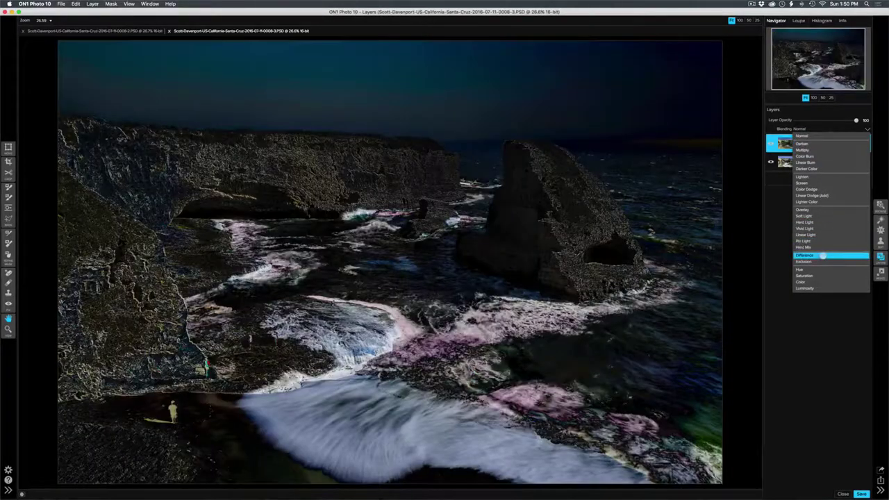
pyautogui.click(823, 256)
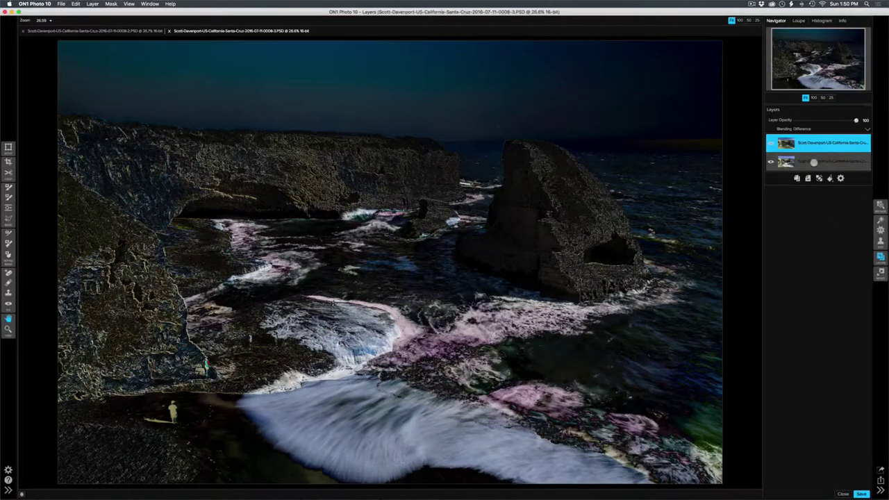
pyautogui.click(809, 130)
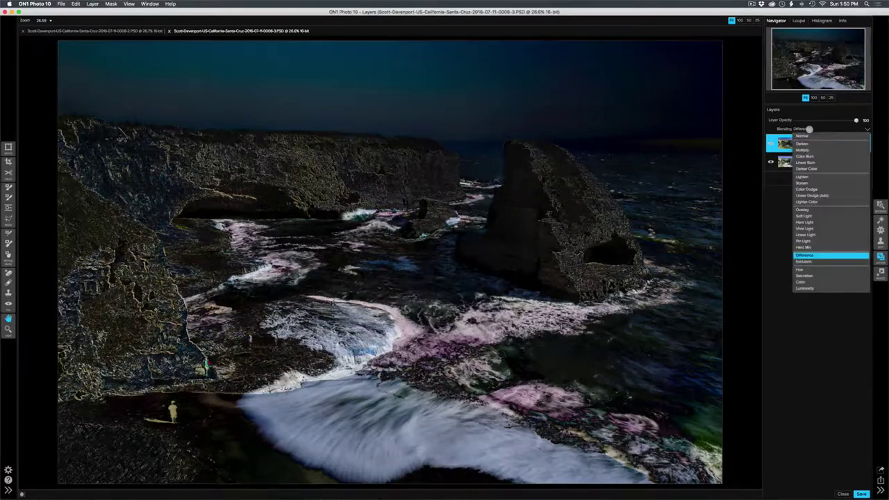
pyautogui.click(803, 136)
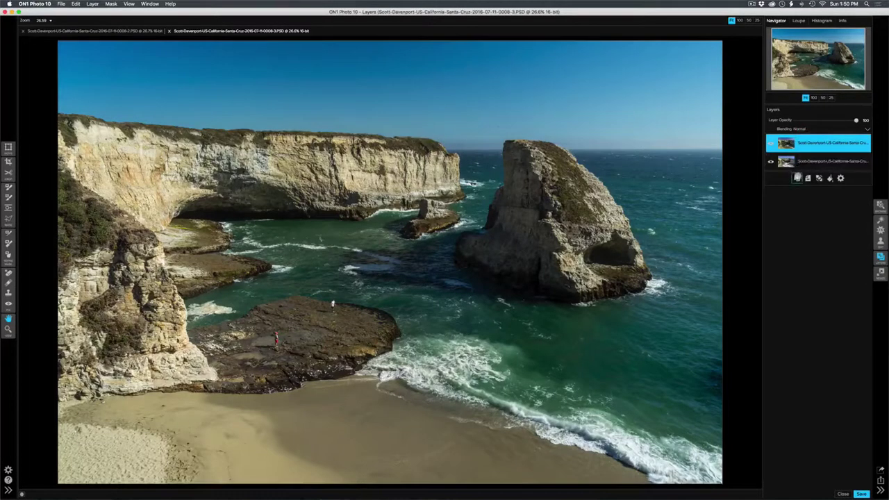
# - Duplicate then delete the extra layer copy, and set the top surf layer to Difference blending
pyautogui.click(798, 177)
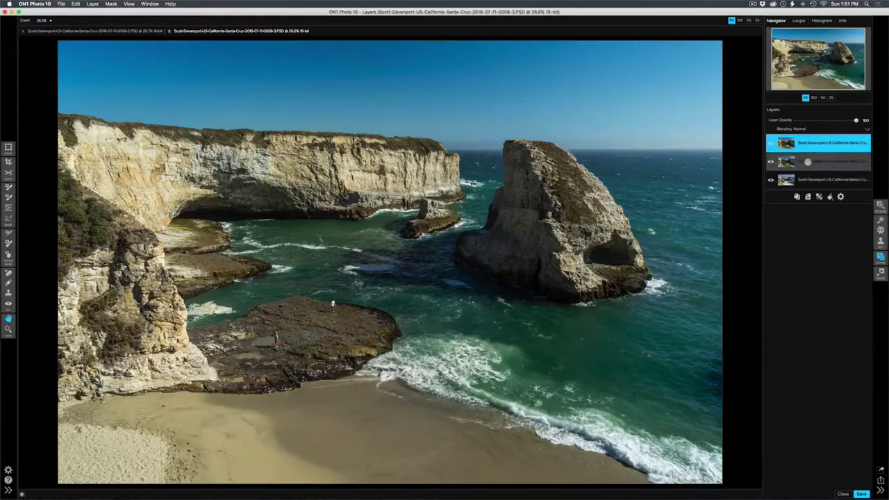
pyautogui.click(771, 179)
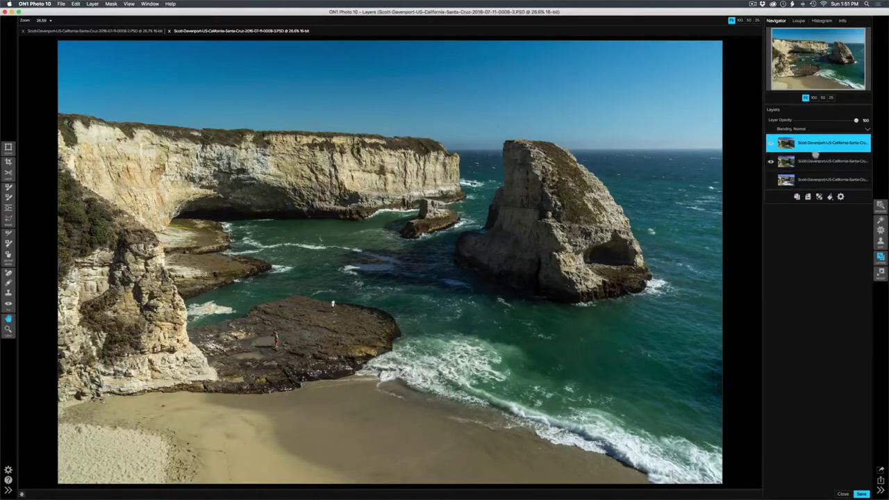
pyautogui.click(803, 129)
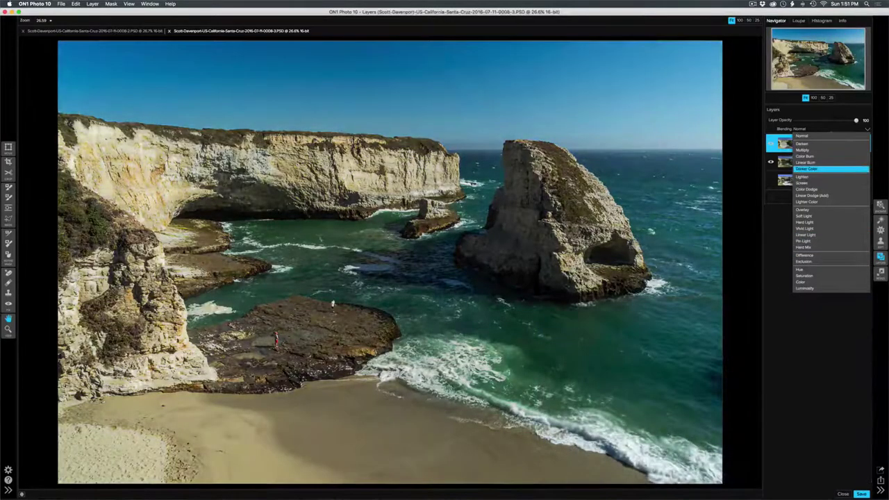
pyautogui.press('Escape')
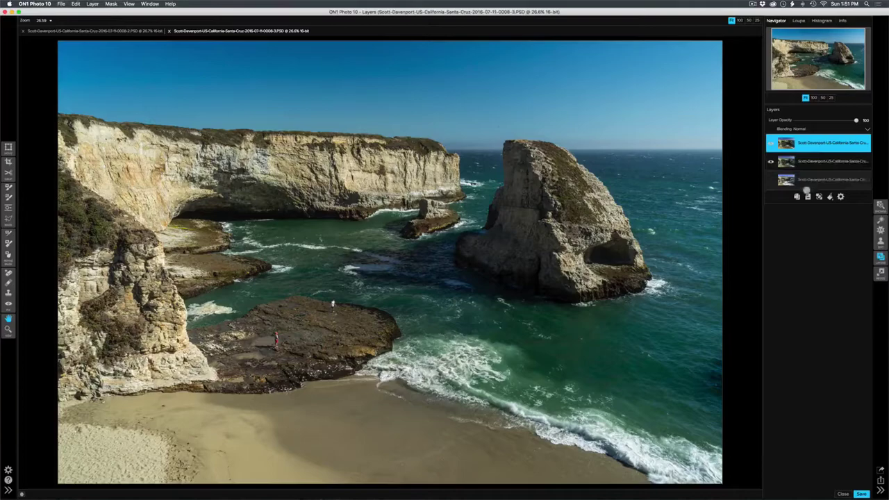
pyautogui.click(807, 196)
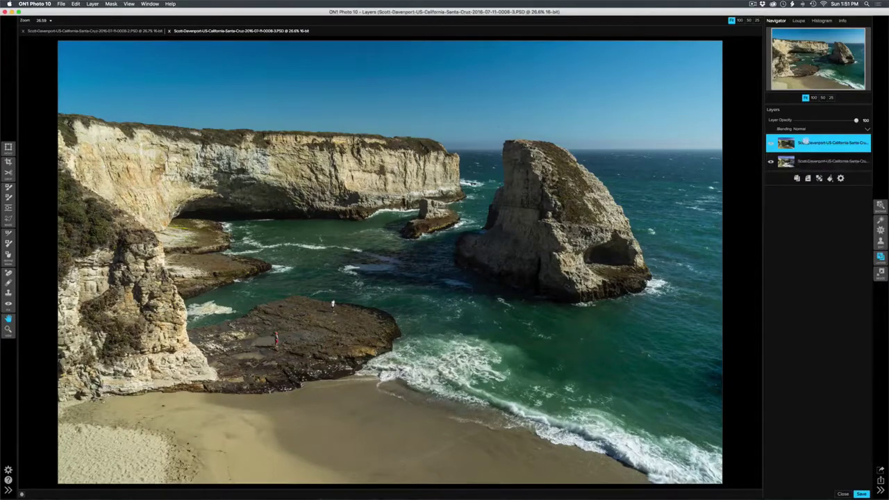
pyautogui.click(800, 130)
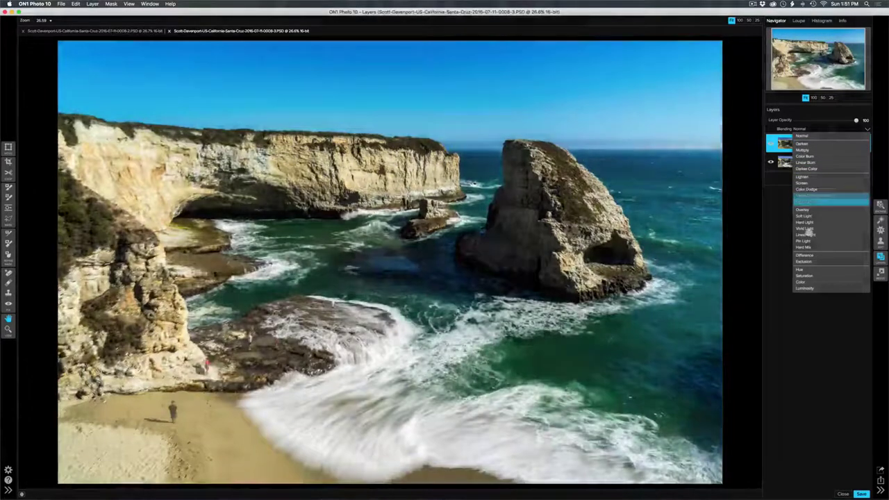
pyautogui.click(809, 255)
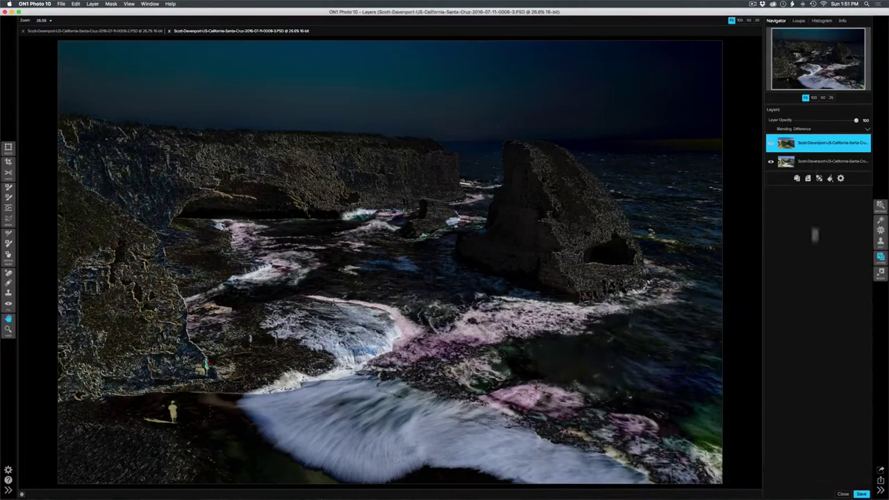
# - Zoom to 100% on the rock shelf and toggle the surf layer to compare alignment
pyautogui.click(814, 97)
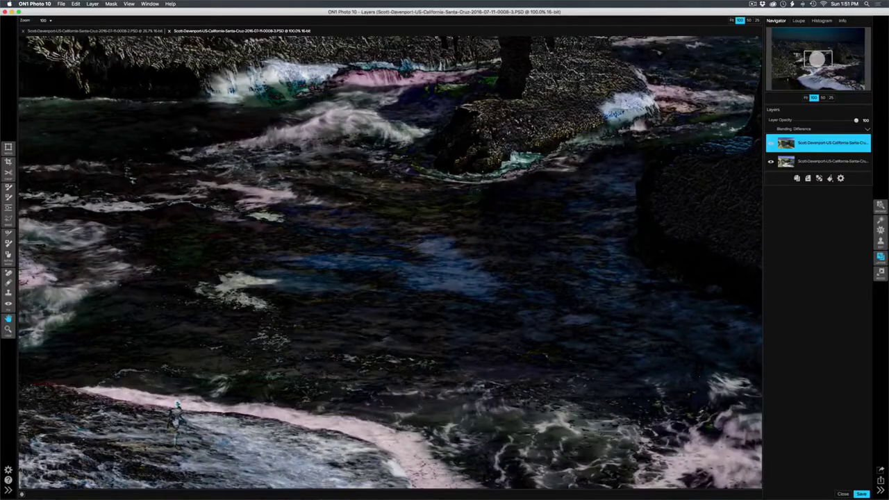
pyautogui.moveTo(818, 59); pyautogui.dragTo(790, 73)
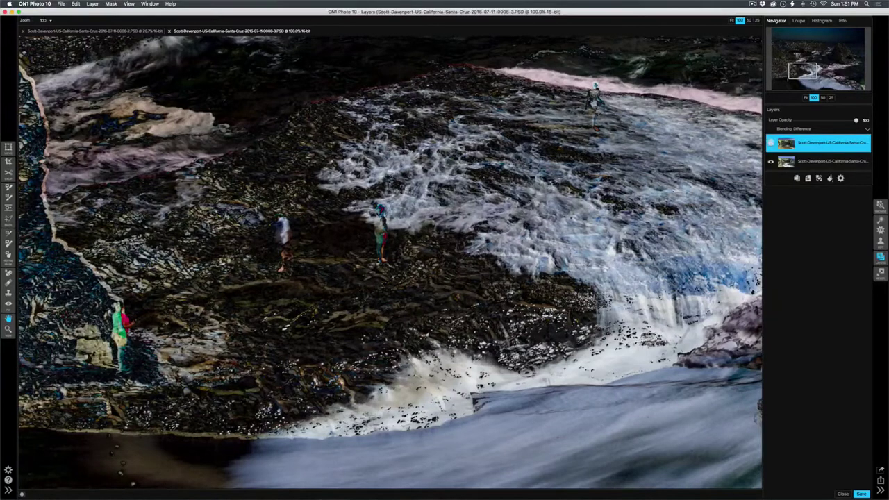
pyautogui.click(770, 142)
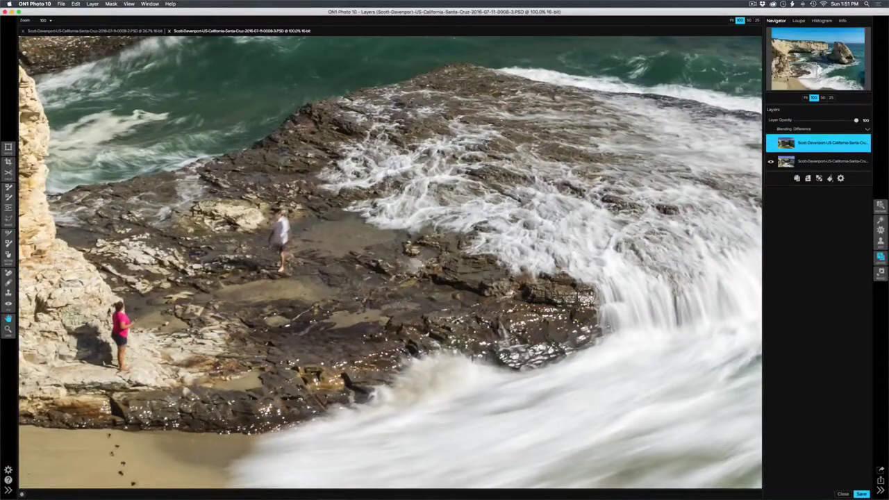
pyautogui.click(771, 142)
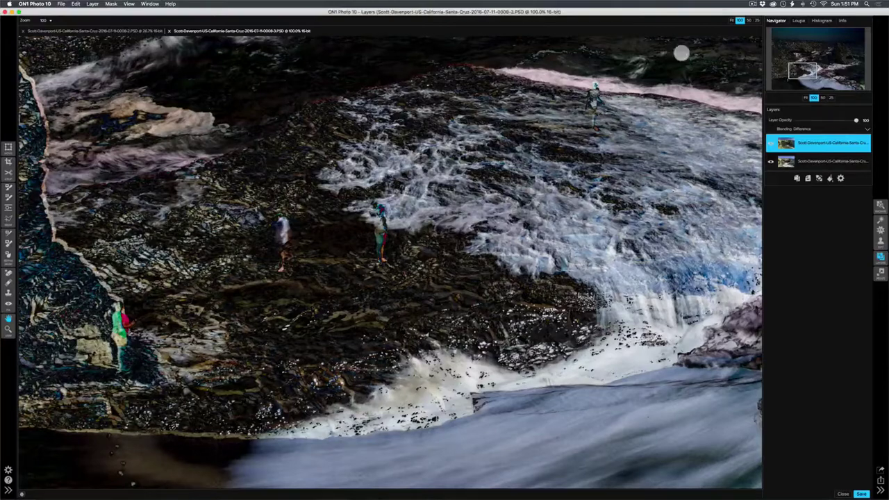
pyautogui.moveTo(804, 70); pyautogui.dragTo(799, 66)
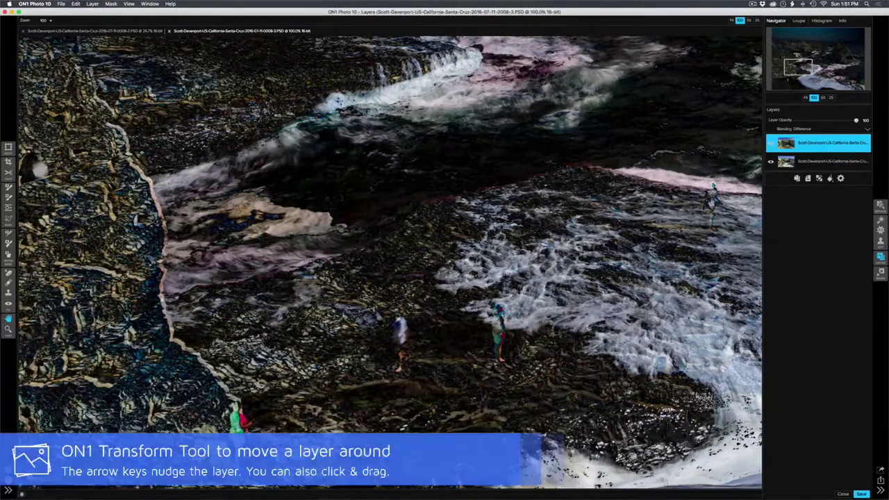
# - Nudge the top layer five steps left into alignment, then fit the whole image in view
pyautogui.click(8, 147)
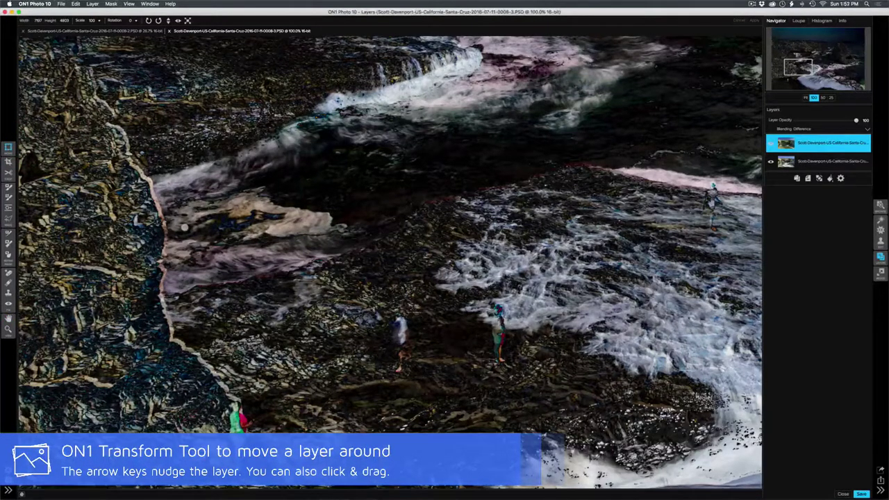
pyautogui.press('Left')
pyautogui.press('Left')
pyautogui.press('Left')
pyautogui.press('Left')
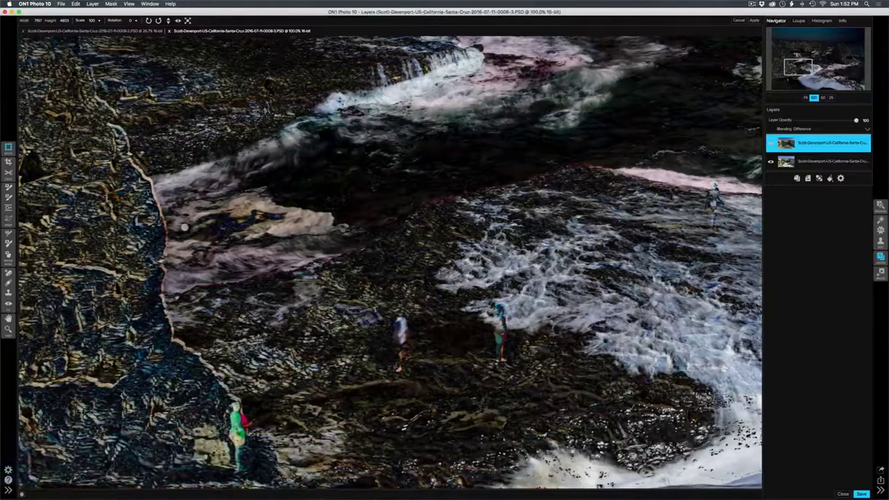
pyautogui.press('Left')
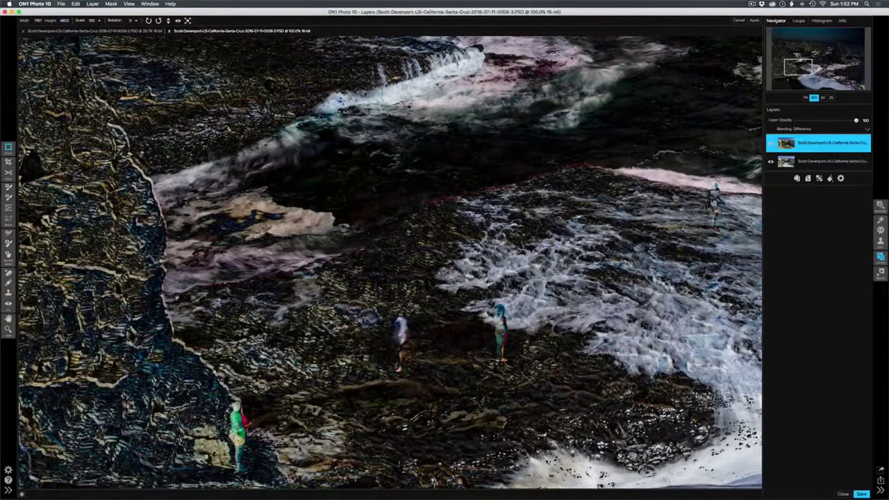
pyautogui.press('Left')
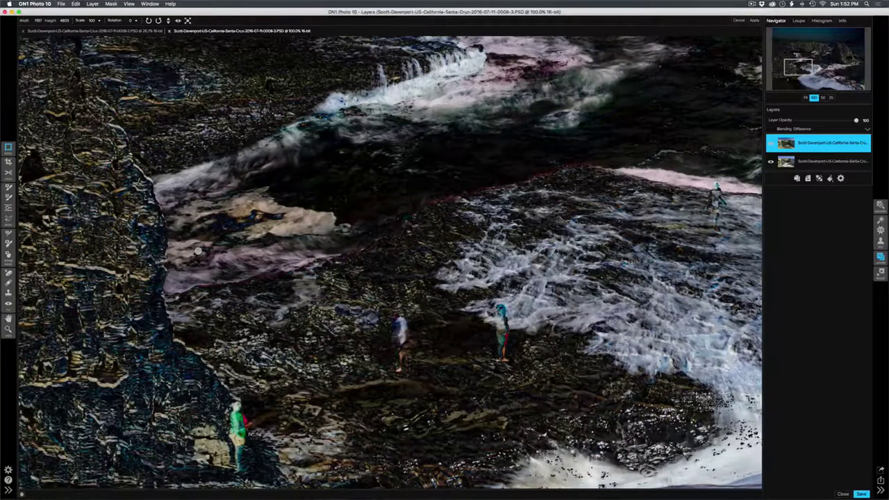
pyautogui.press('Left')
pyautogui.press('Left')
pyautogui.press('Left')
pyautogui.press('Left')
pyautogui.press('Left')
pyautogui.press('Left')
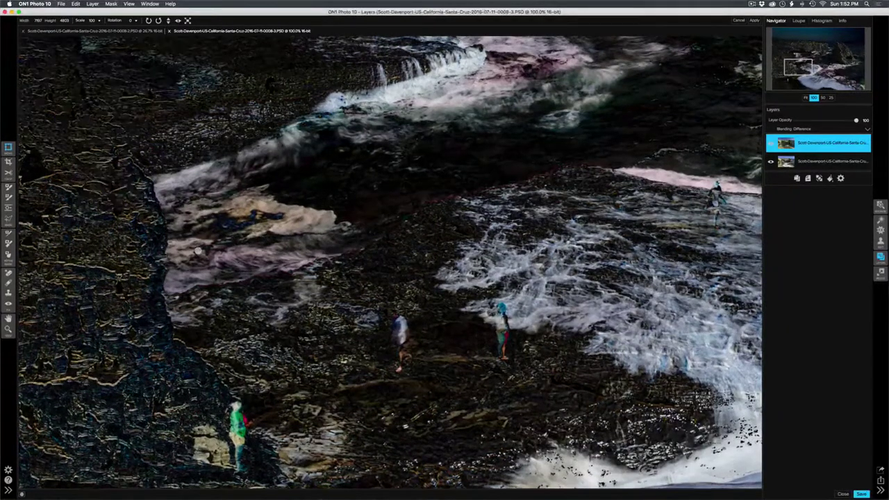
pyautogui.press('Left')
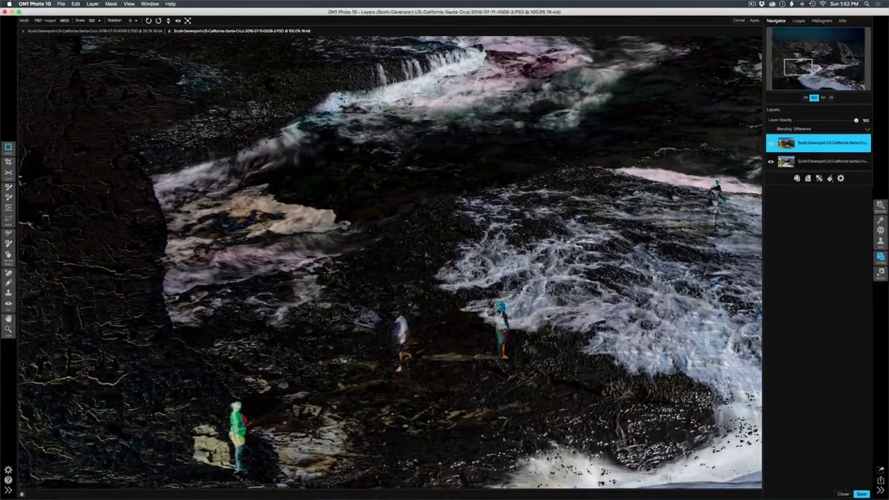
pyautogui.click(806, 97)
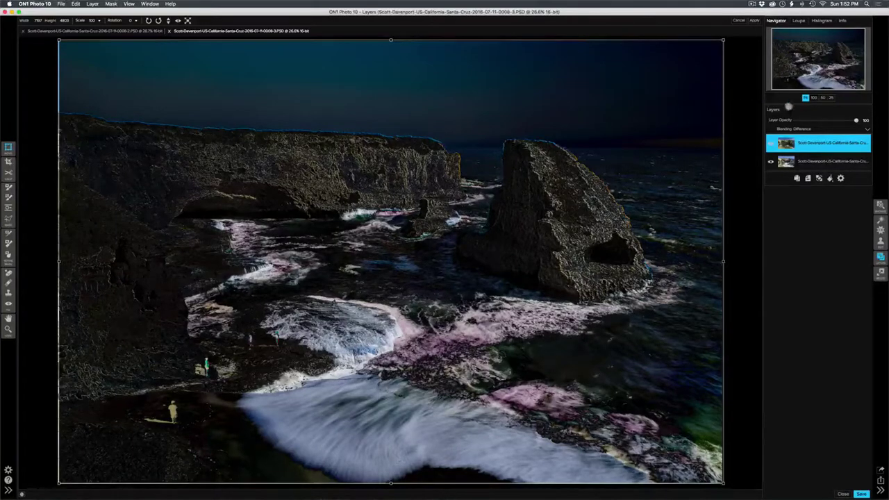
# - Check the ledge with the people at 100%, nudge the top layer one step right, and fit the view
pyautogui.click(814, 97)
pyautogui.click(813, 61)
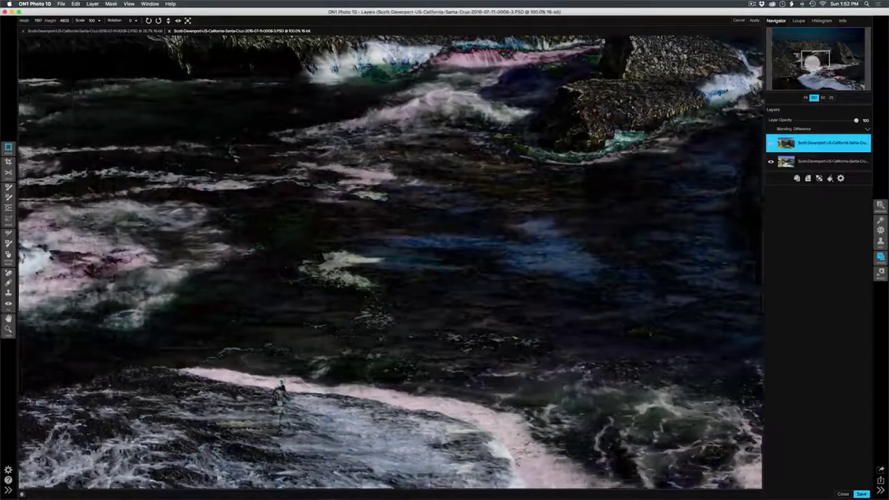
pyautogui.moveTo(814, 61); pyautogui.dragTo(800, 70)
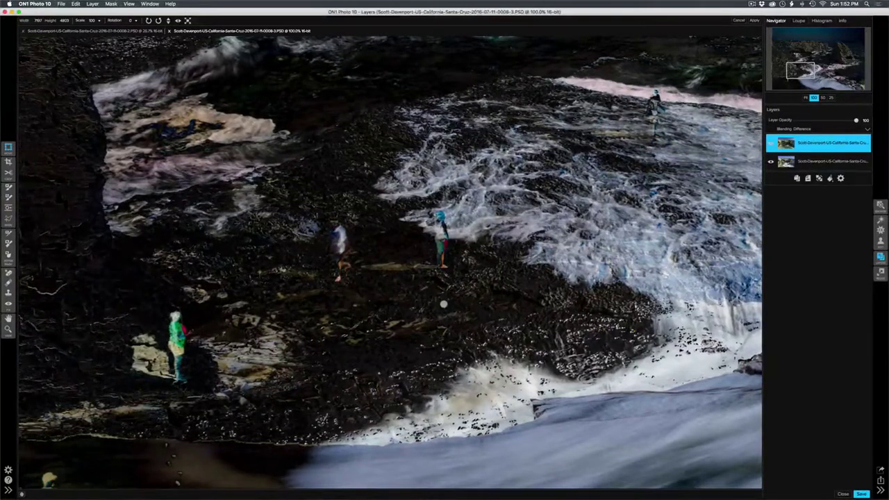
pyautogui.press('Right')
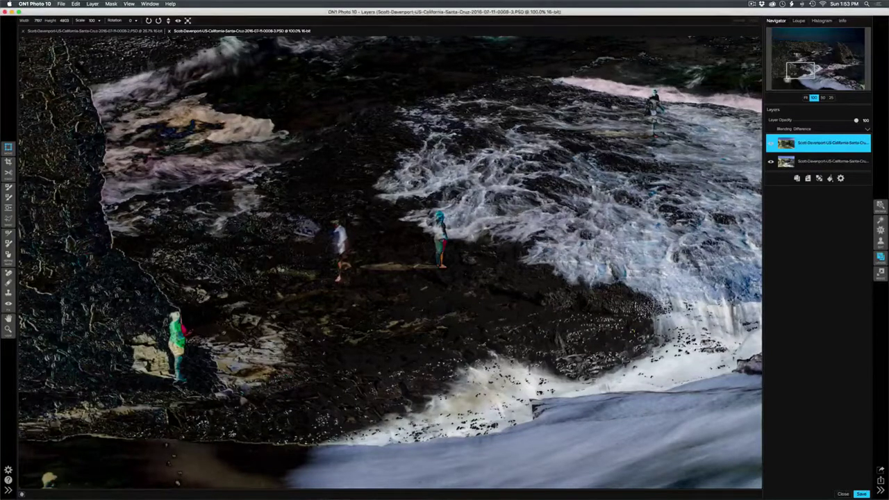
pyautogui.press('super+0')
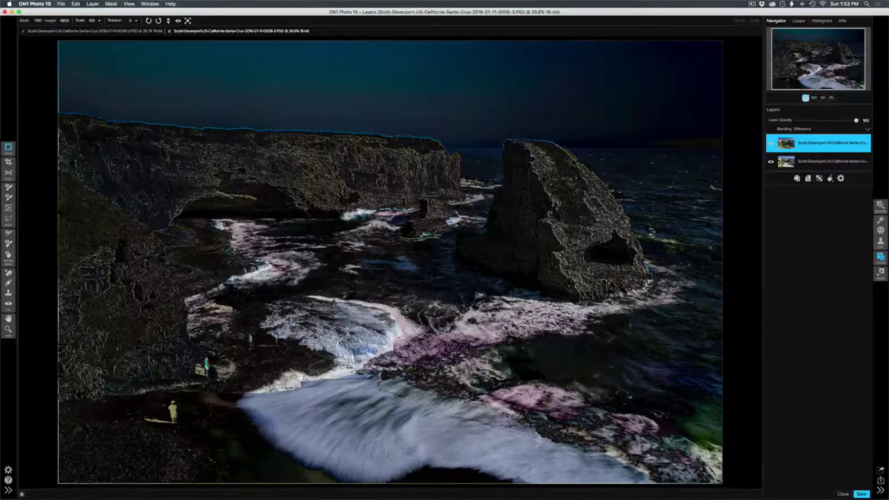
# - Exit transforming and return the top layer's blending to Normal
pyautogui.press('z')
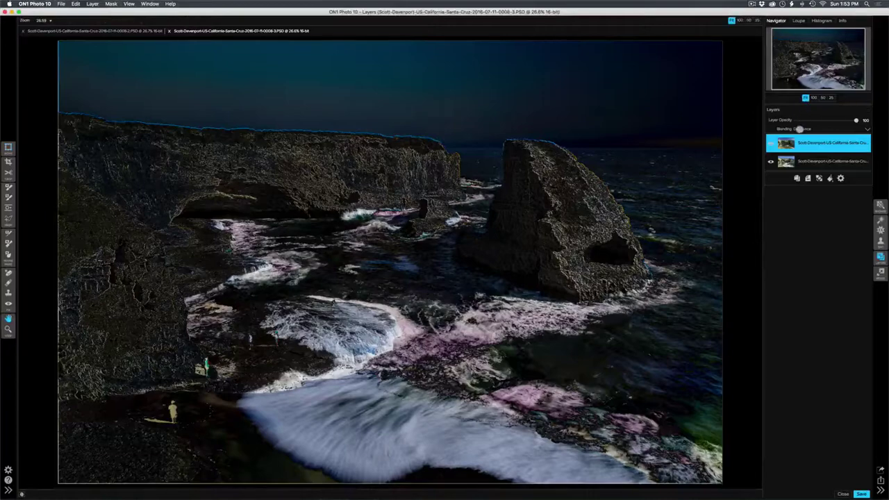
pyautogui.click(801, 129)
pyautogui.click(800, 132)
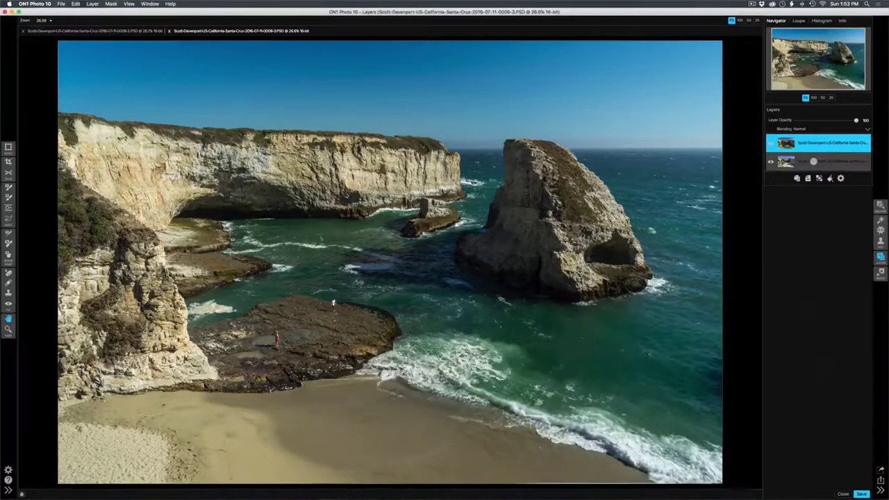
# - Move the long-exposure surf layer to the top, view the ledge at 100%, and test its opacity
pyautogui.moveTo(813, 161); pyautogui.dragTo(813, 137)
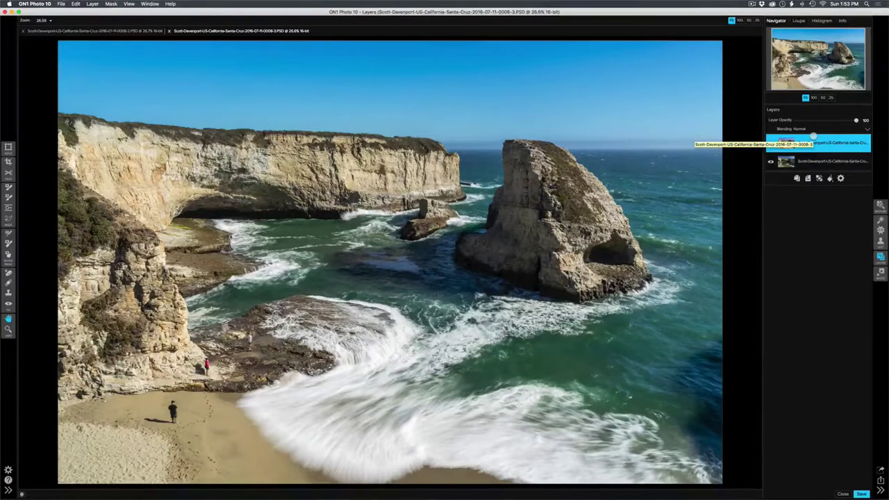
pyautogui.click(814, 97)
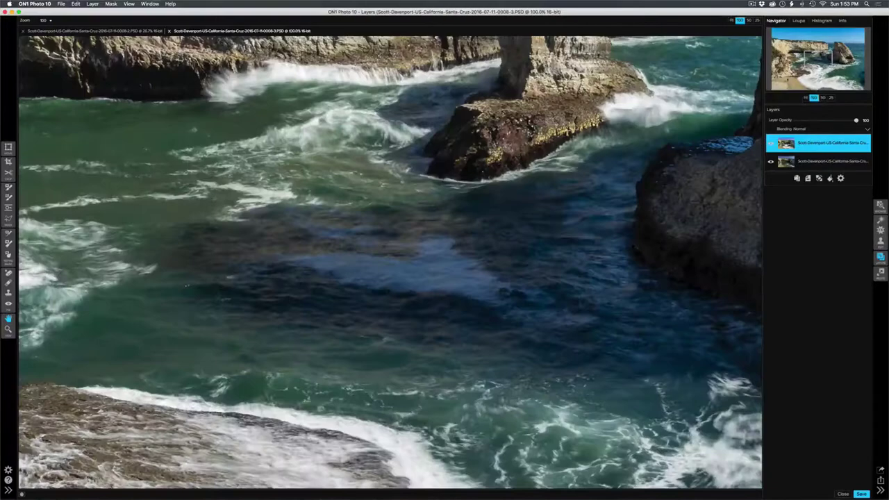
pyautogui.moveTo(814, 62); pyautogui.dragTo(805, 73)
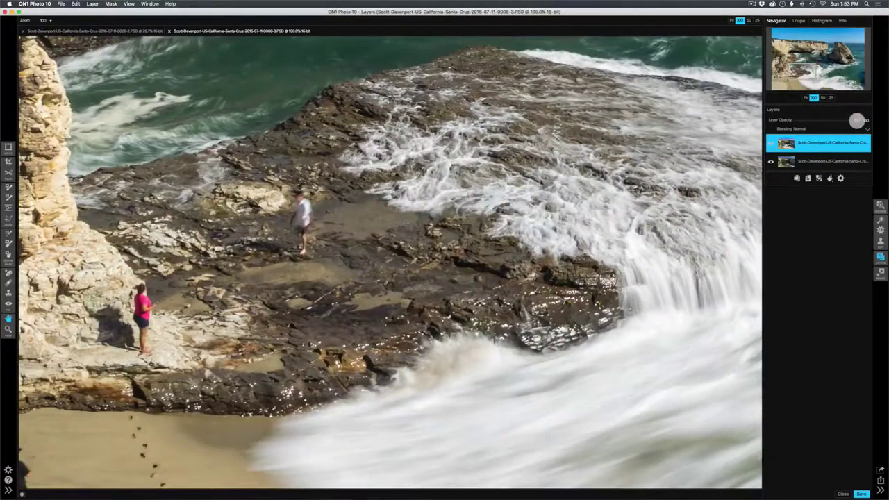
pyautogui.moveTo(858, 120)
pyautogui.mouseDown()
pyautogui.moveTo(812, 119)
pyautogui.moveTo(872, 119)
pyautogui.mouseUp()
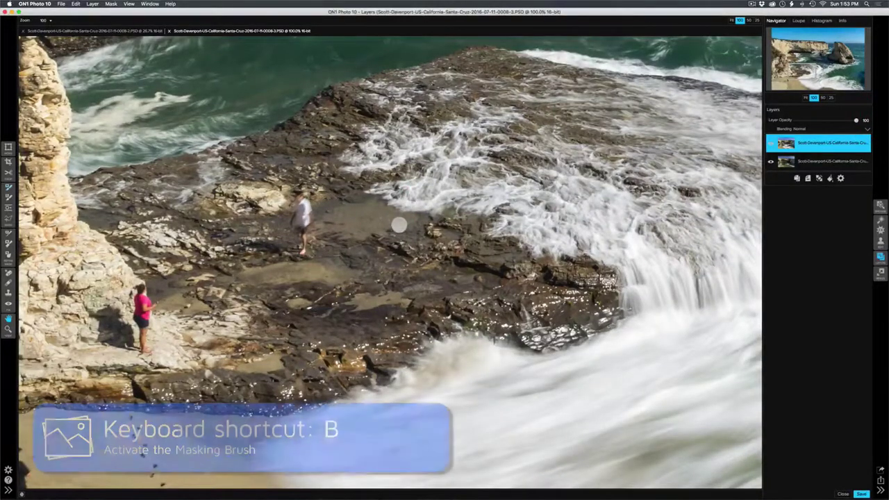
# - Paint the surf layer's mask out over the red-capped person on the rock
pyautogui.press('b')
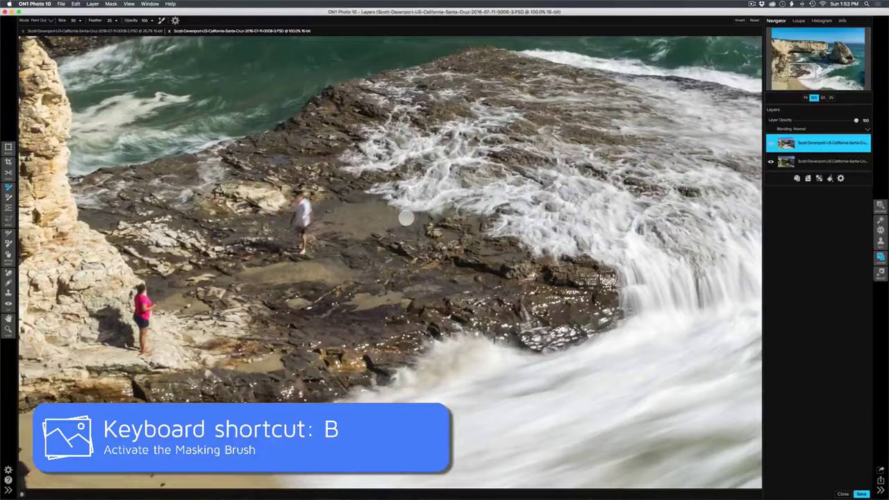
pyautogui.moveTo(406, 218)
pyautogui.mouseDown()
pyautogui.moveTo(405, 240)
pyautogui.moveTo(406, 209)
pyautogui.mouseUp()
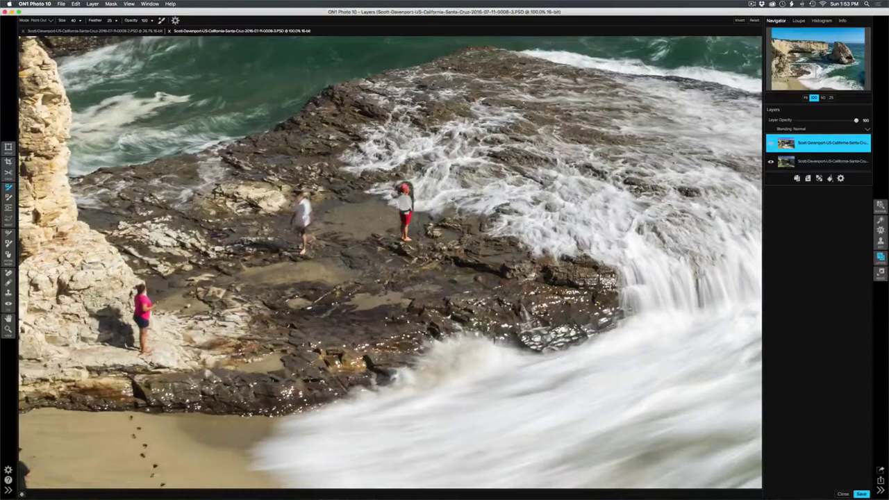
pyautogui.moveTo(406, 207); pyautogui.dragTo(414, 189)
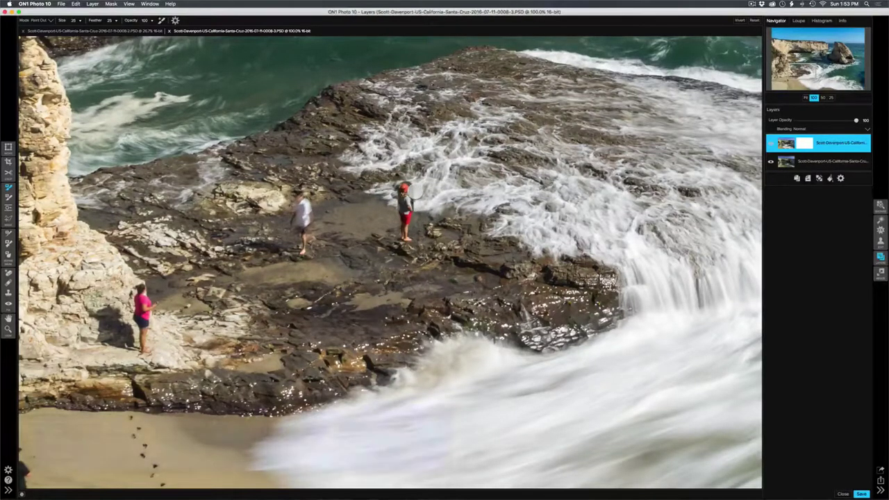
pyautogui.press('x')
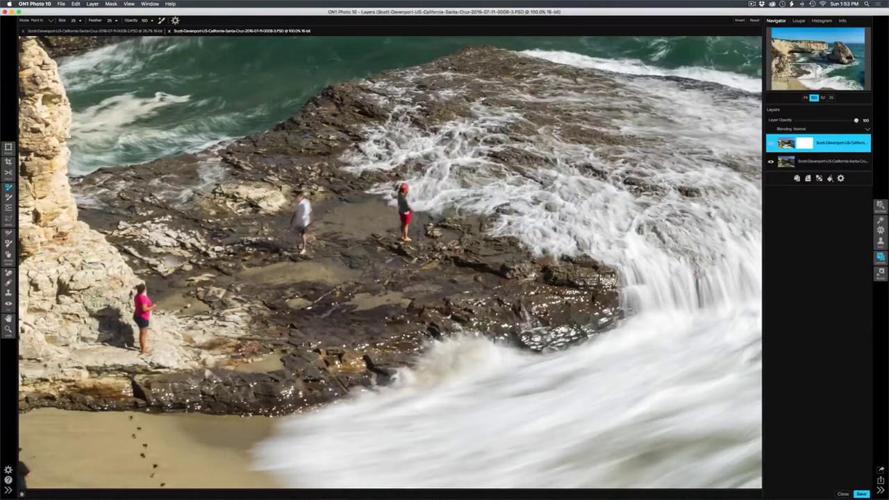
# - Clean up the mask edges around the red-capped person with the refine brush in Paint In mode
pyautogui.click(8, 255)
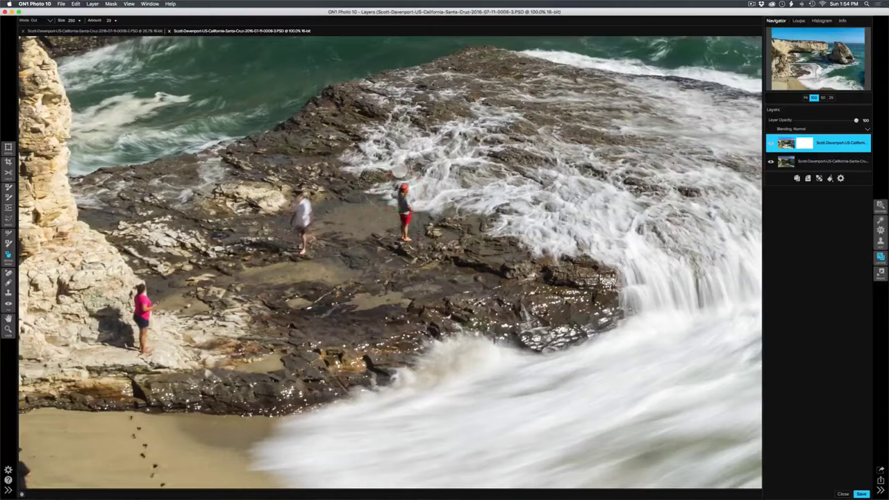
pyautogui.click(48, 21)
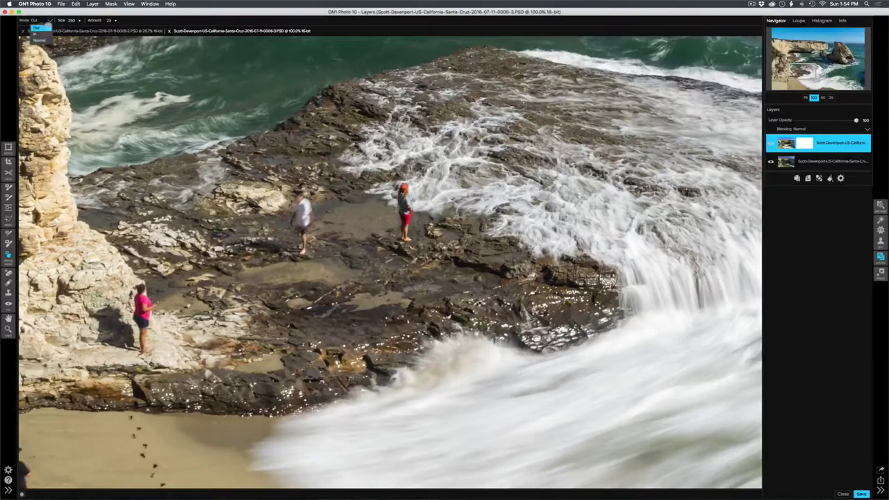
pyautogui.click(38, 31)
pyautogui.moveTo(405, 201); pyautogui.dragTo(412, 198)
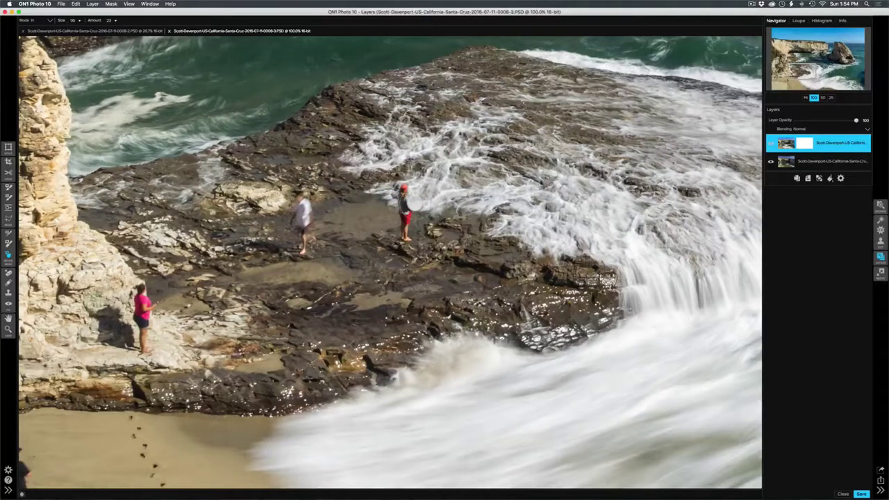
pyautogui.moveTo(415, 204); pyautogui.dragTo(412, 202)
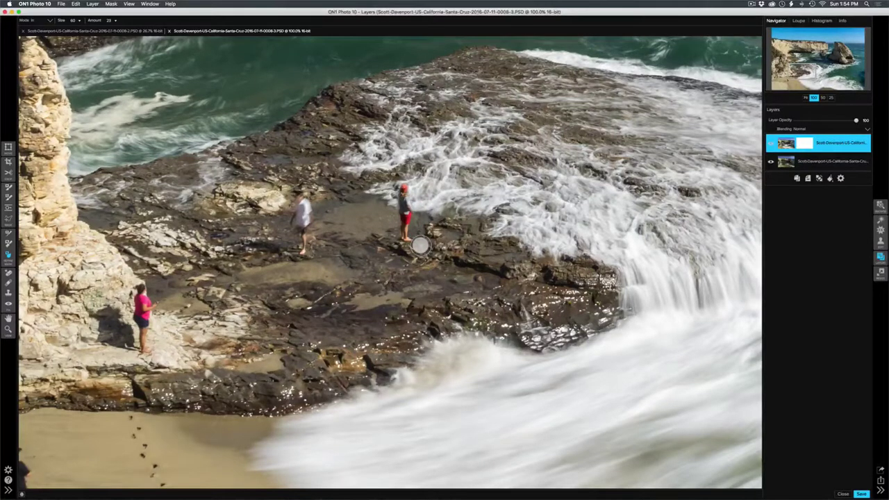
# - Paint out the white-shirted and pink-shirted people, undoing the stroke over the walking man
pyautogui.press('b')
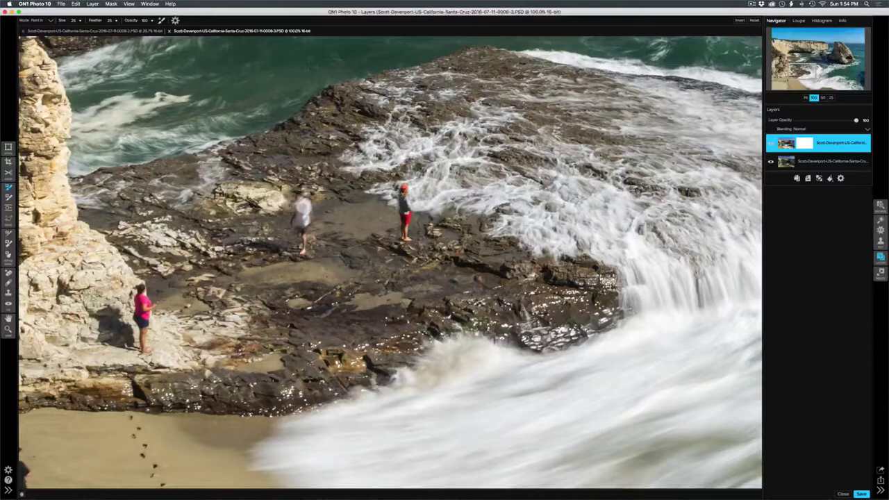
pyautogui.moveTo(300, 212)
pyautogui.mouseDown()
pyautogui.moveTo(305, 198)
pyautogui.moveTo(281, 225)
pyautogui.moveTo(304, 246)
pyautogui.moveTo(309, 210)
pyautogui.moveTo(285, 214)
pyautogui.moveTo(292, 230)
pyautogui.mouseUp()
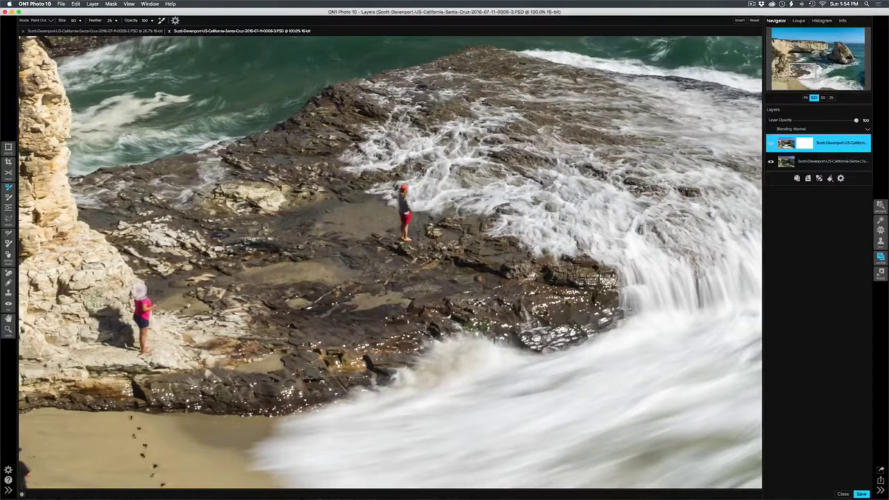
pyautogui.moveTo(139, 290)
pyautogui.mouseDown()
pyautogui.moveTo(148, 342)
pyautogui.moveTo(122, 334)
pyautogui.moveTo(101, 309)
pyautogui.moveTo(106, 343)
pyautogui.mouseUp()
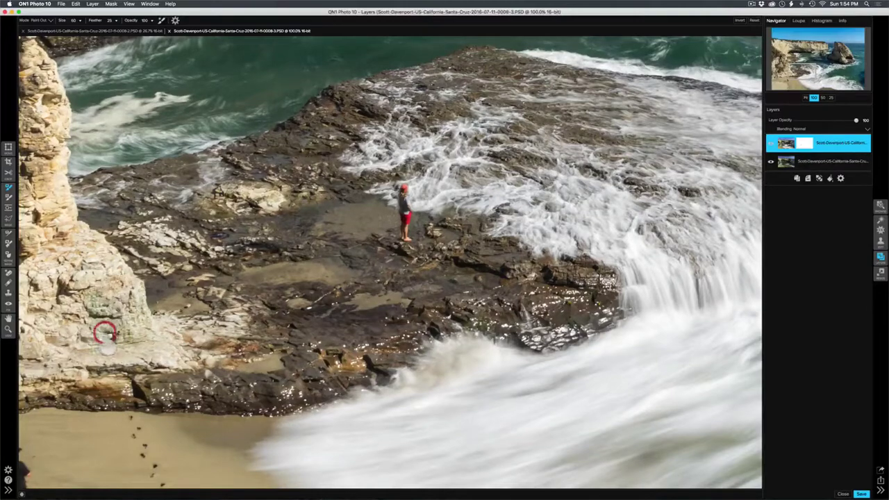
pyautogui.moveTo(190, 328); pyautogui.dragTo(368, 172)
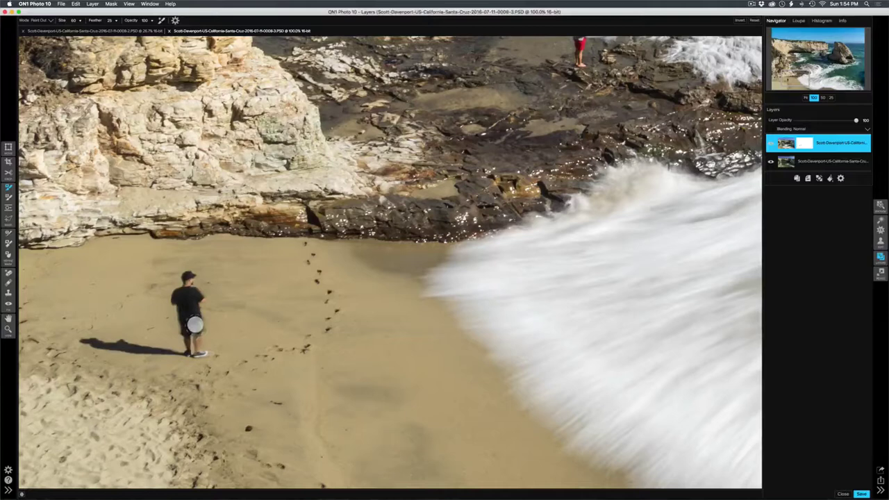
pyautogui.moveTo(193, 324)
pyautogui.mouseDown()
pyautogui.moveTo(201, 337)
pyautogui.moveTo(187, 291)
pyautogui.moveTo(218, 288)
pyautogui.moveTo(206, 296)
pyautogui.mouseUp()
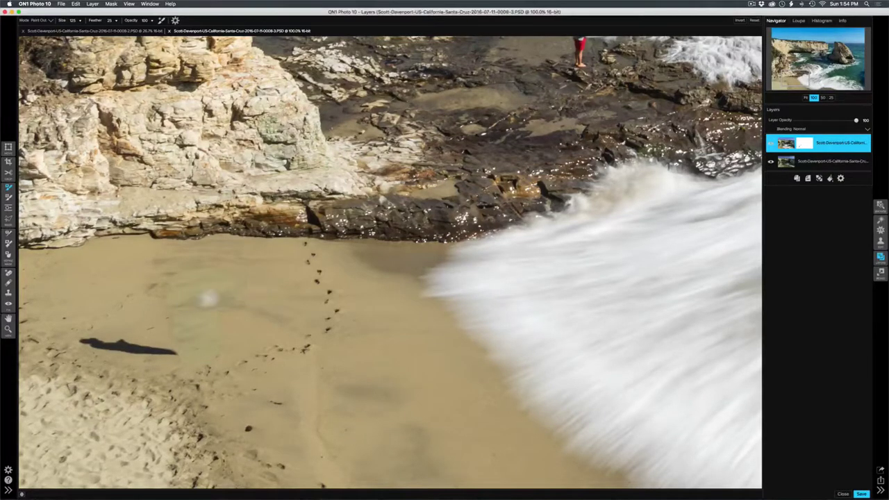
pyautogui.press('super+z')
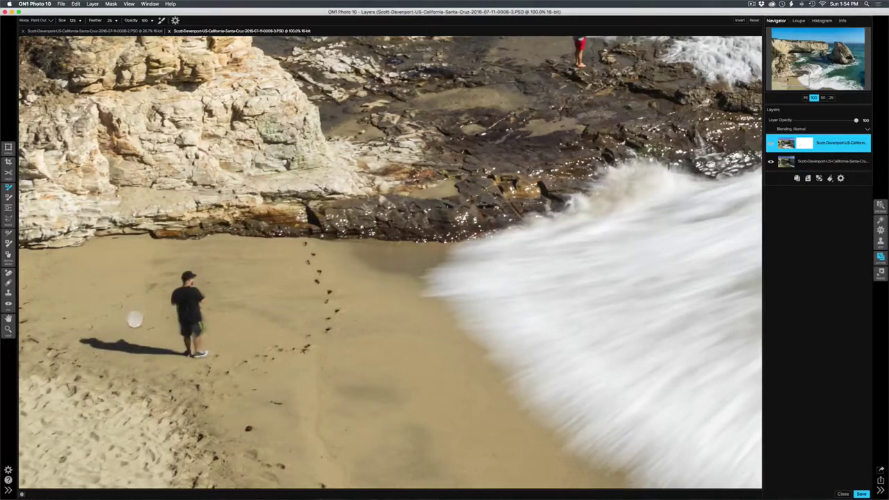
# - Erase the walking man with the Perfect Eraser and begin his footprints at brush size 45
pyautogui.press('q')
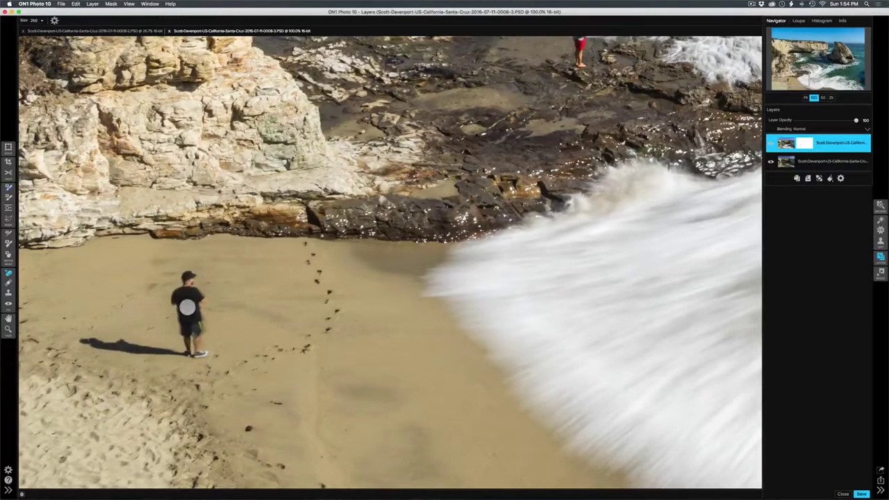
pyautogui.moveTo(188, 308)
pyautogui.mouseDown()
pyautogui.moveTo(148, 318)
pyautogui.moveTo(104, 314)
pyautogui.mouseUp()
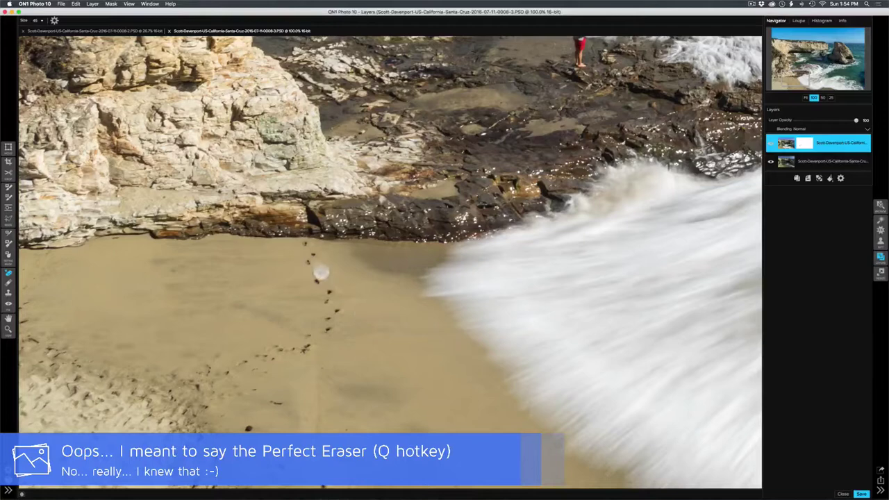
pyautogui.click(306, 263)
pyautogui.press(']')
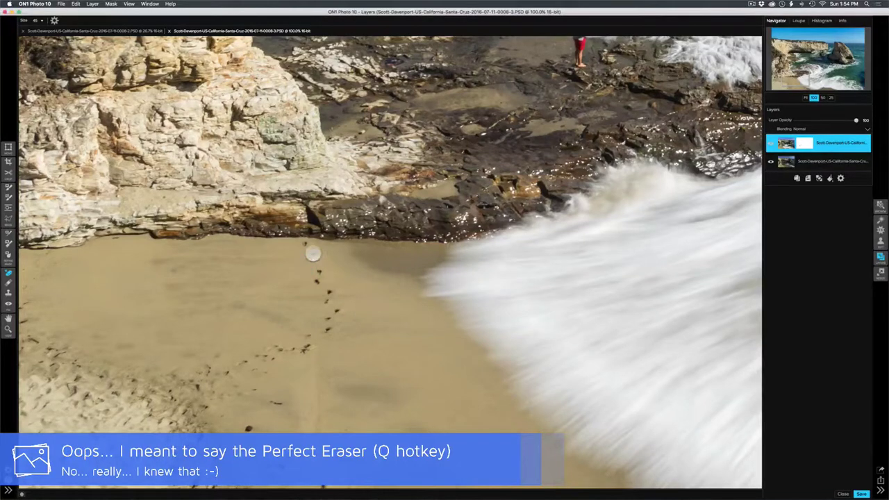
# - Remove the remaining footprints down the trail, then fit the whole photo in view
pyautogui.click(311, 254)
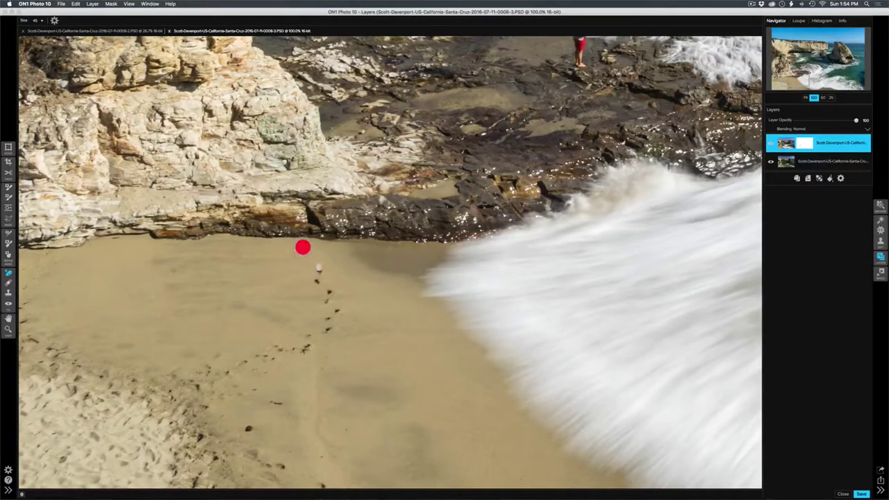
pyautogui.click(317, 268)
pyautogui.click(318, 277)
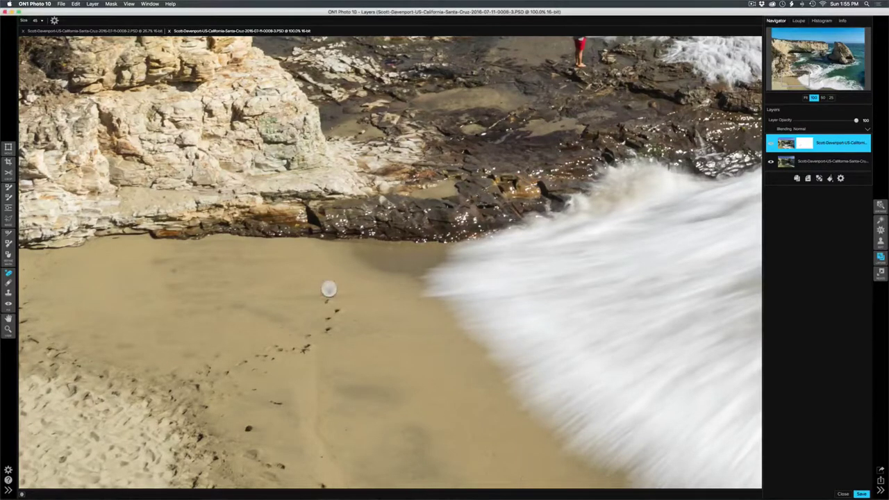
pyautogui.click(329, 289)
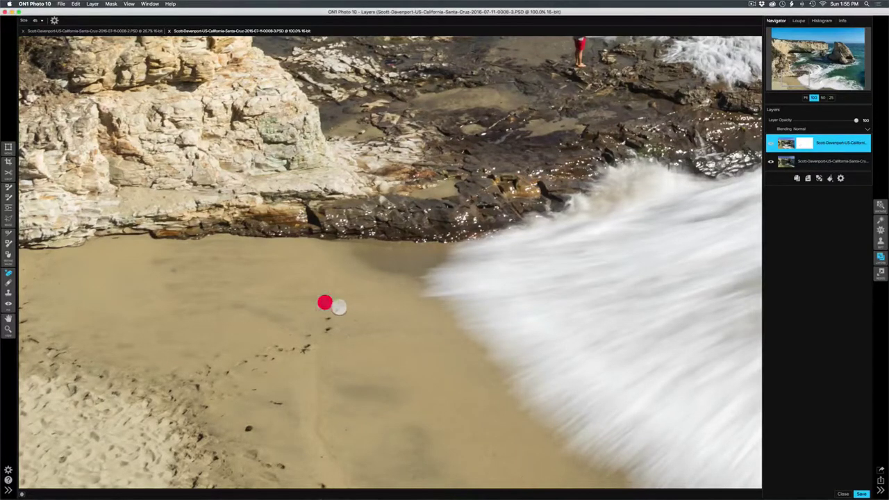
pyautogui.click(326, 298)
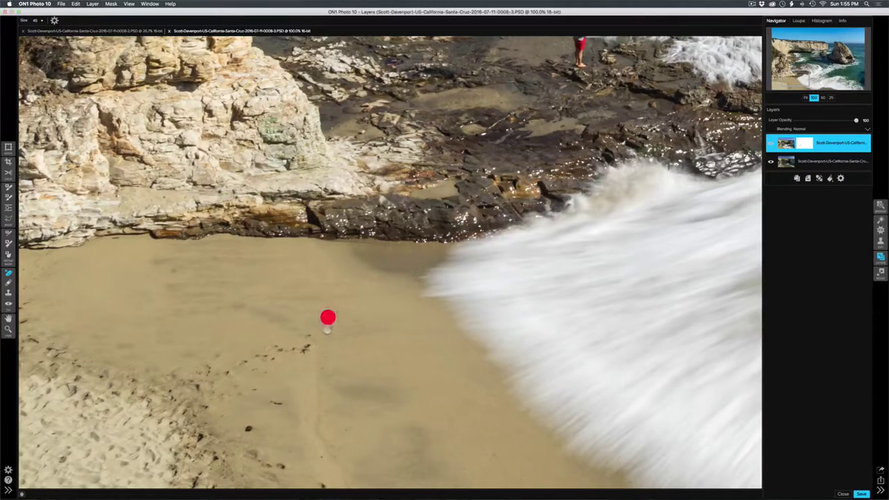
pyautogui.click(327, 329)
pyautogui.click(306, 335)
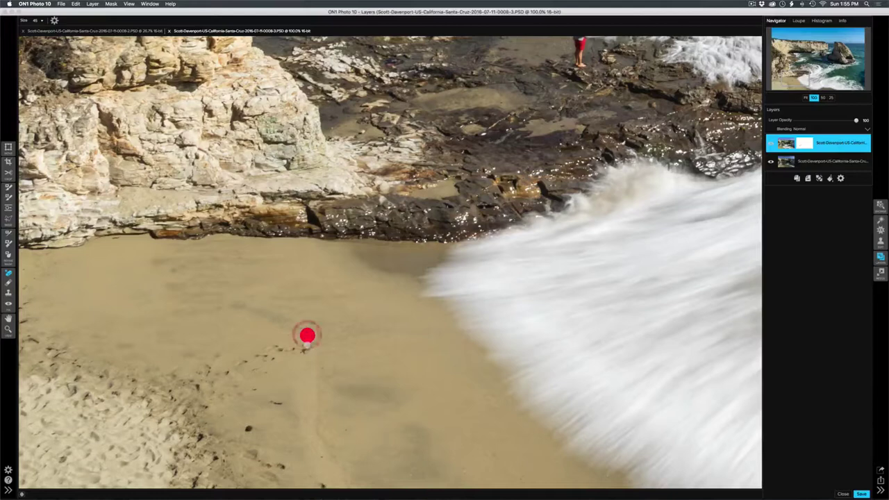
pyautogui.click(307, 345)
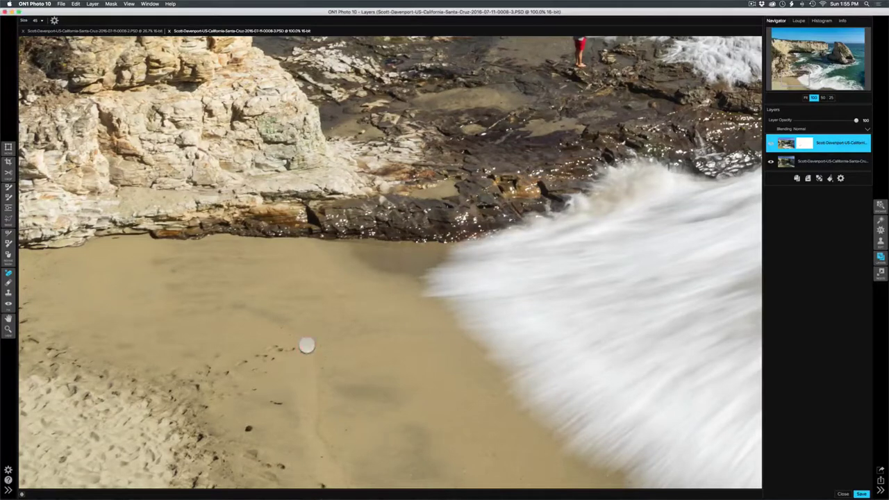
pyautogui.press('super+0')
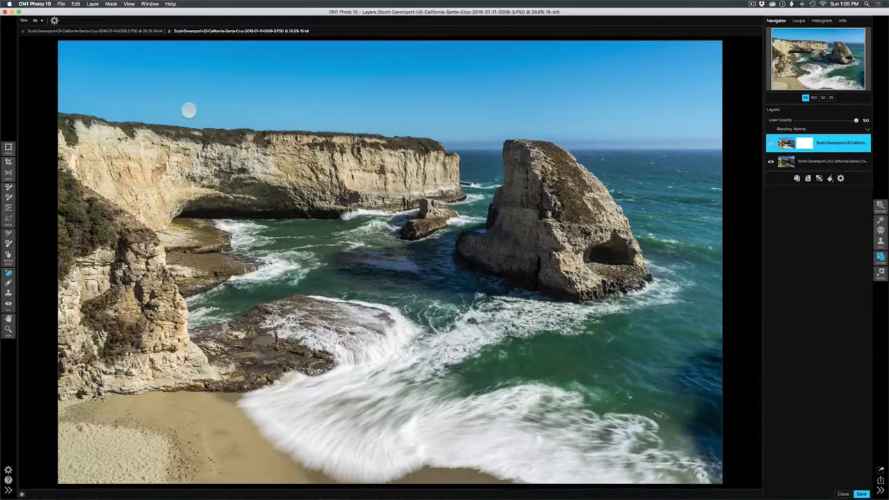
# - Switch to the single-layer 0008-2.PSD document tab
pyautogui.click(135, 30)
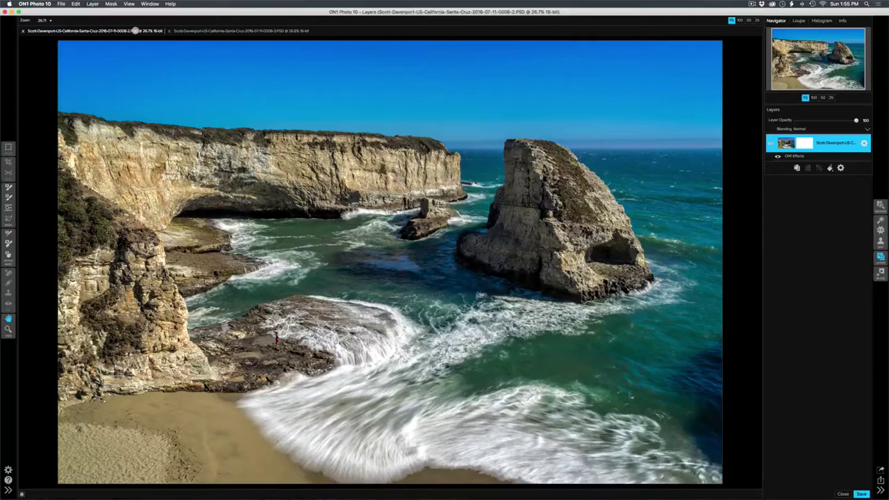
# - Open the composite in Effects and review the Dynamic Contrast settings and mask
pyautogui.moveTo(817, 155)
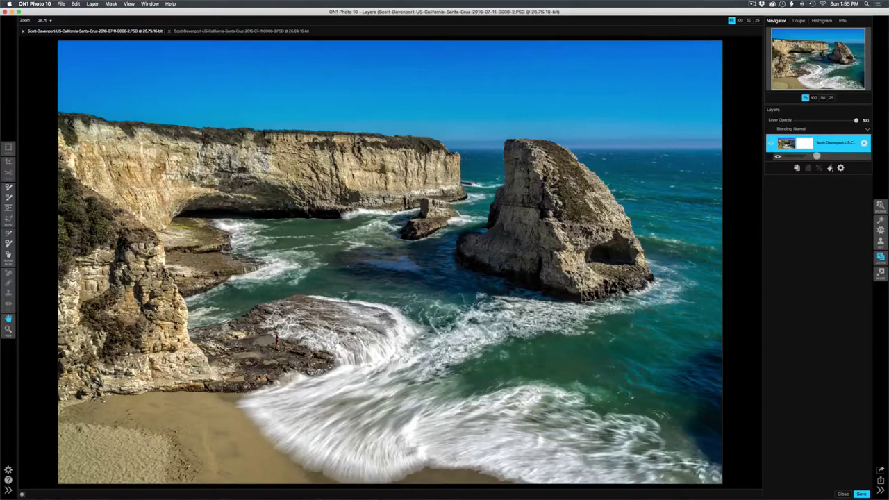
pyautogui.click(880, 229)
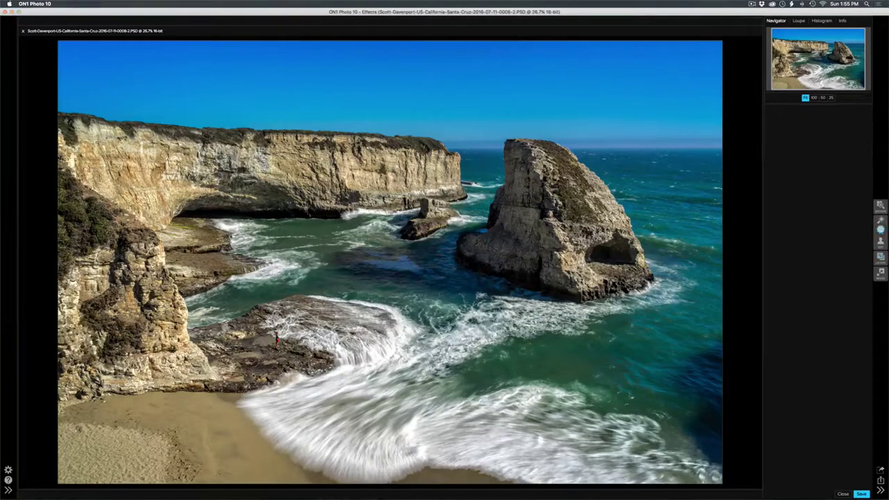
pyautogui.click(819, 304)
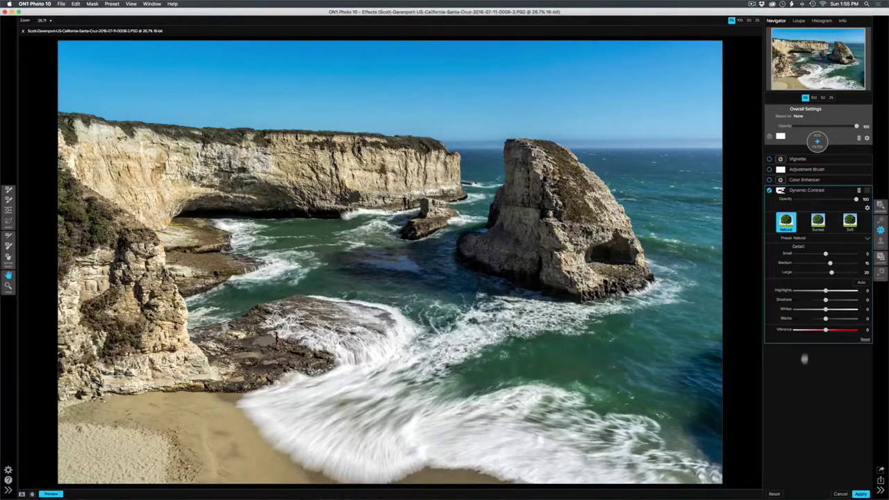
pyautogui.press('o')
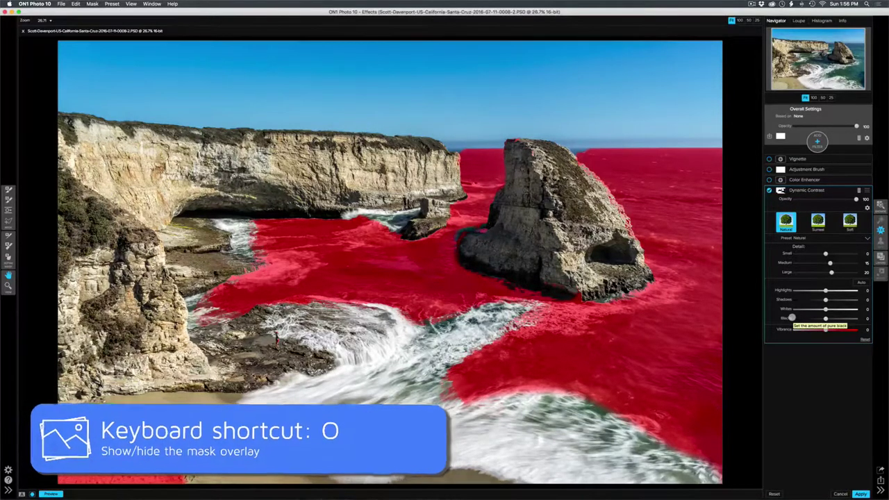
pyautogui.press('o')
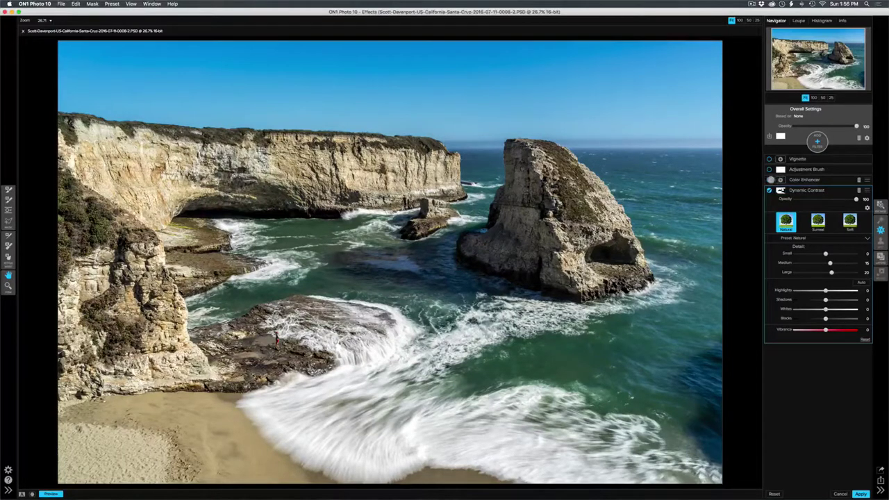
# - Enable Color Enhancer, an Adjustment Brush at Brightness -38, and a Vignette
pyautogui.click(770, 179)
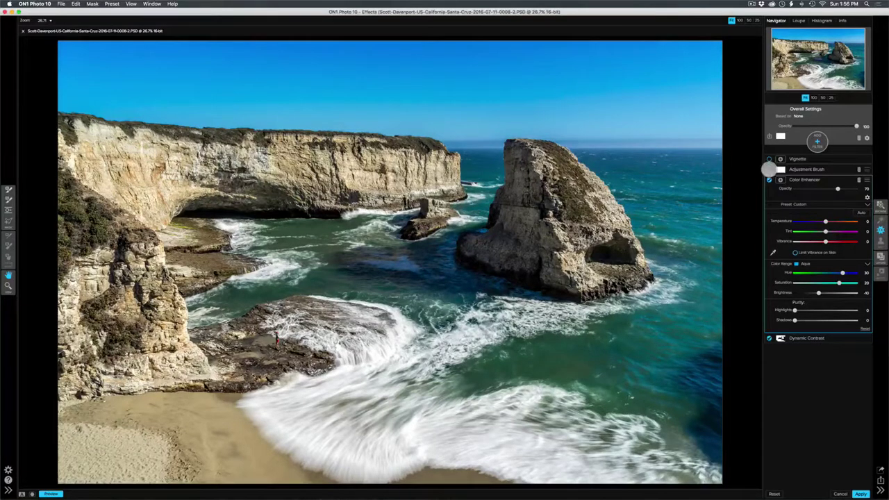
pyautogui.click(769, 169)
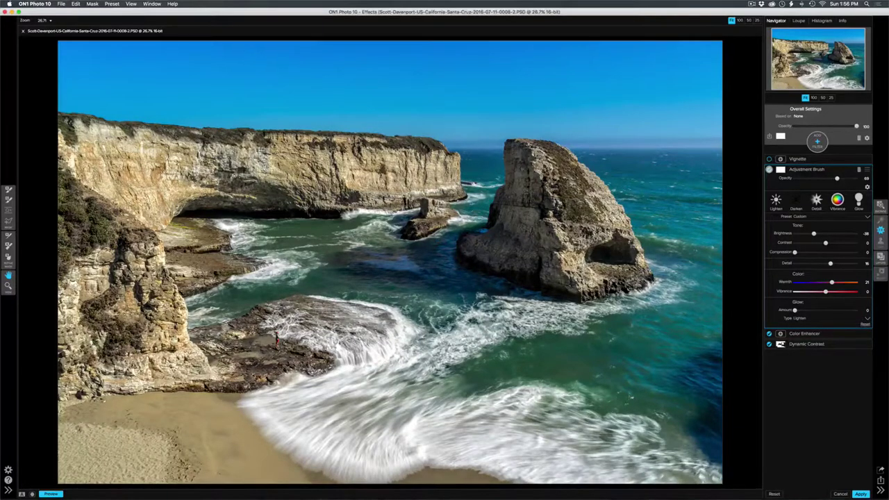
pyautogui.moveTo(813, 234); pyautogui.dragTo(814, 234)
pyautogui.click(769, 159)
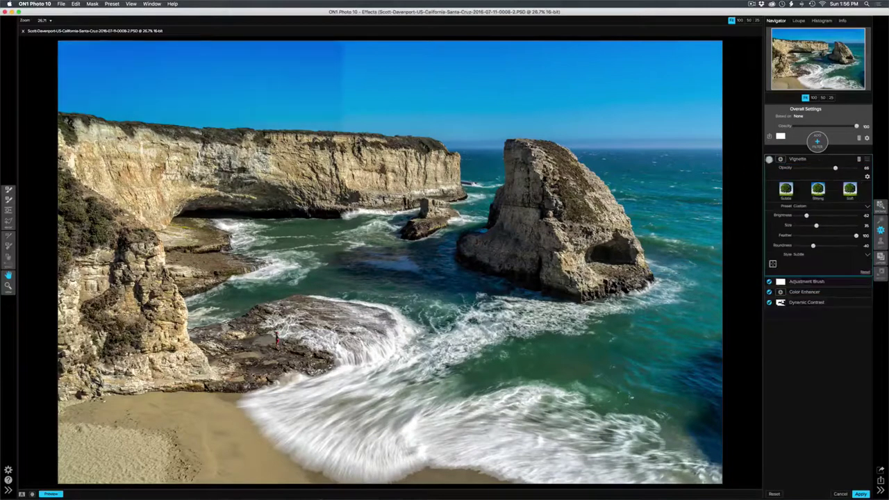